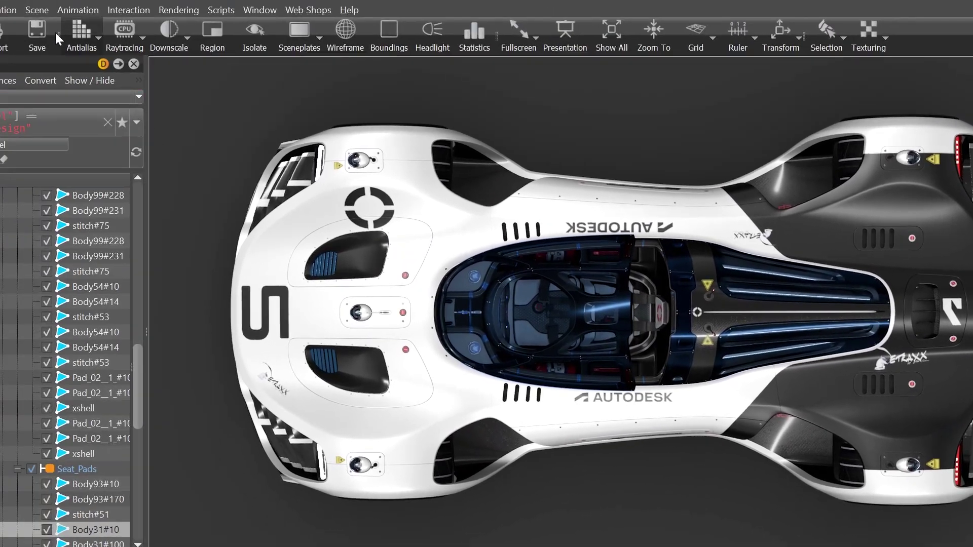
# Step: Open the Scene menu to list its editors: Camera, Light, Material, Metadata and others
pyautogui.click(39, 8)
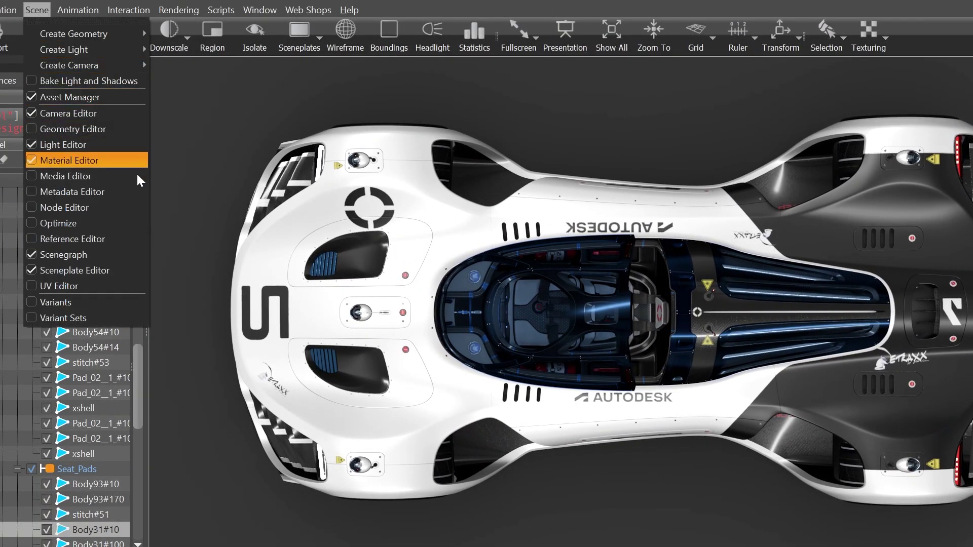
# Step: Open the Metadata Editor and view metadata of Alu_cam_back_LH, Antenna_Back_LH#2, Back and Back_LH nodes
pyautogui.click(129, 192)
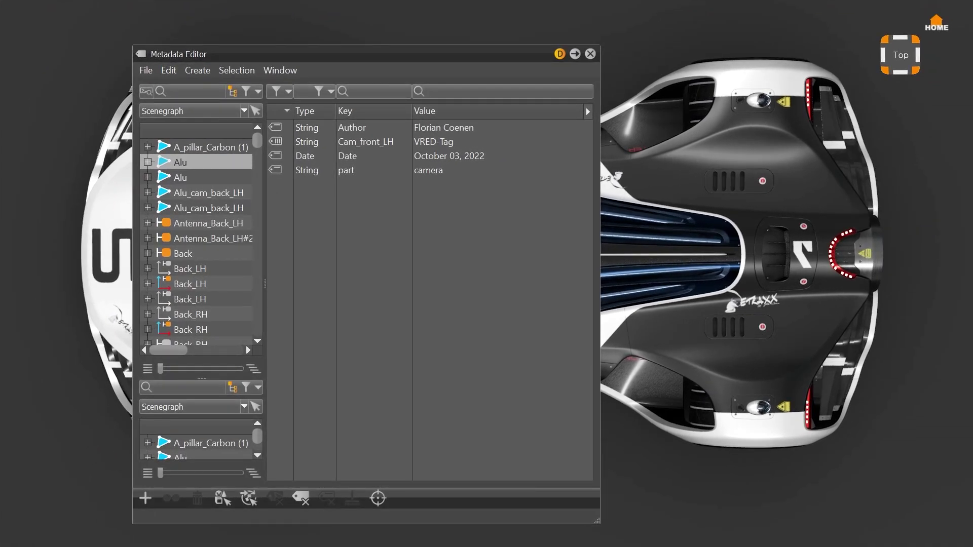
pyautogui.click(172, 194)
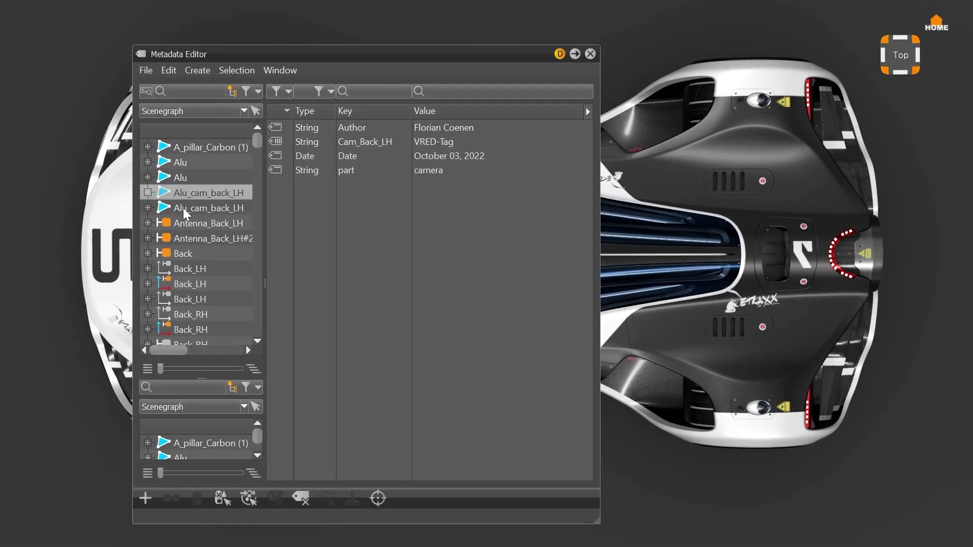
pyautogui.click(183, 240)
pyautogui.click(181, 253)
pyautogui.click(185, 269)
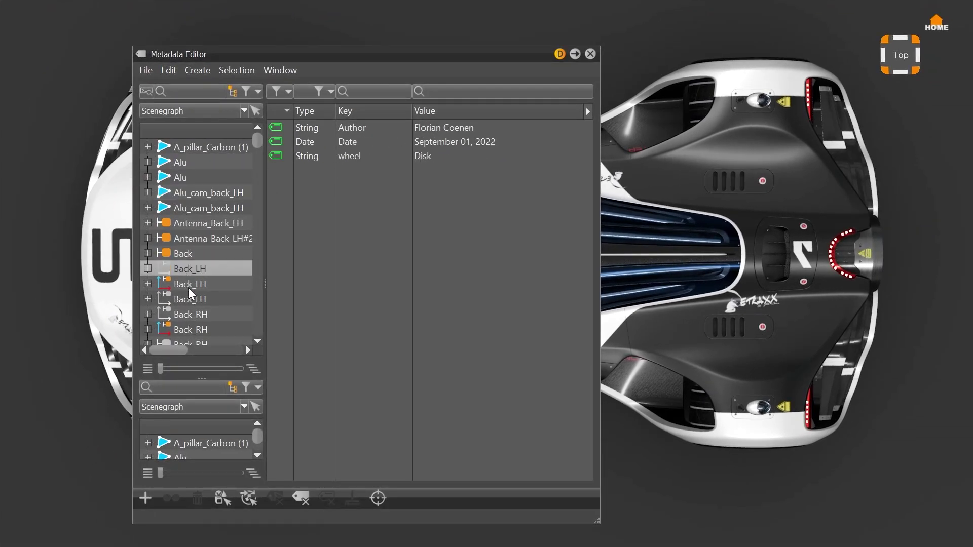
pyautogui.click(187, 286)
# Step: Select the scenegraph nodes from Back_RH down through Body to see their combined metadata
pyautogui.click(187, 313)
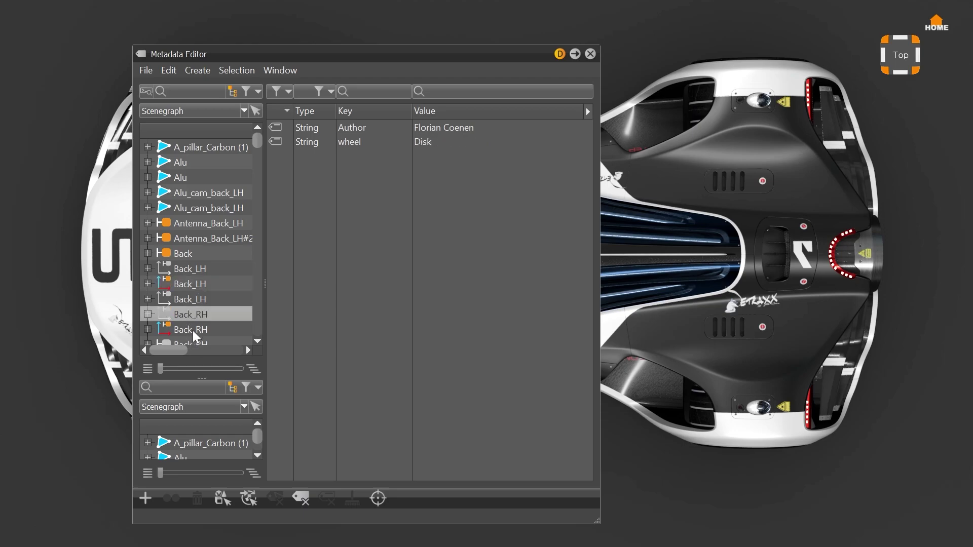
pyautogui.keyDown('shift'); pyautogui.click(193, 330); pyautogui.keyUp('shift')
pyautogui.scroll(-4, 188, 274)
pyautogui.keyDown('shift'); pyautogui.click(187, 254); pyautogui.keyUp('shift')
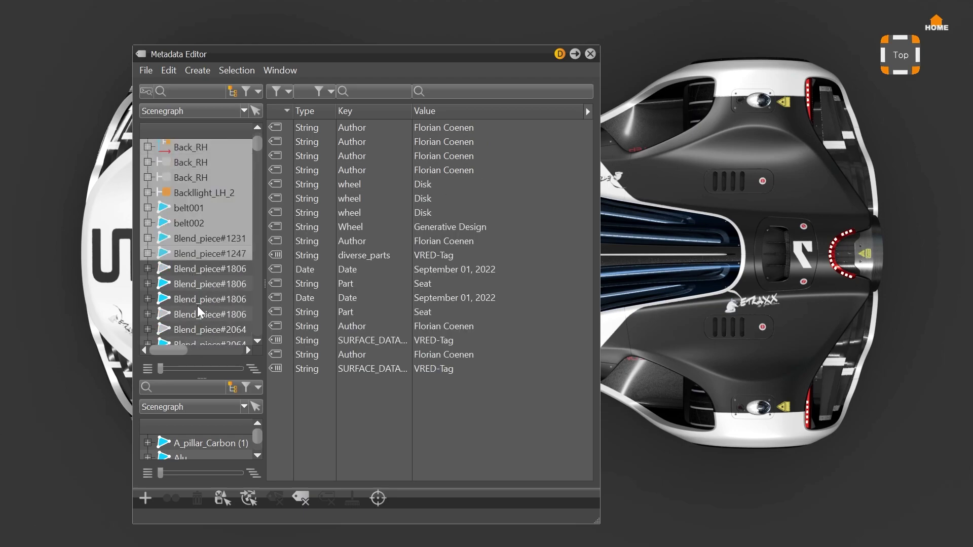
pyautogui.scroll(-6, 198, 308)
pyautogui.keyDown('shift'); pyautogui.click(210, 310); pyautogui.keyUp('shift')
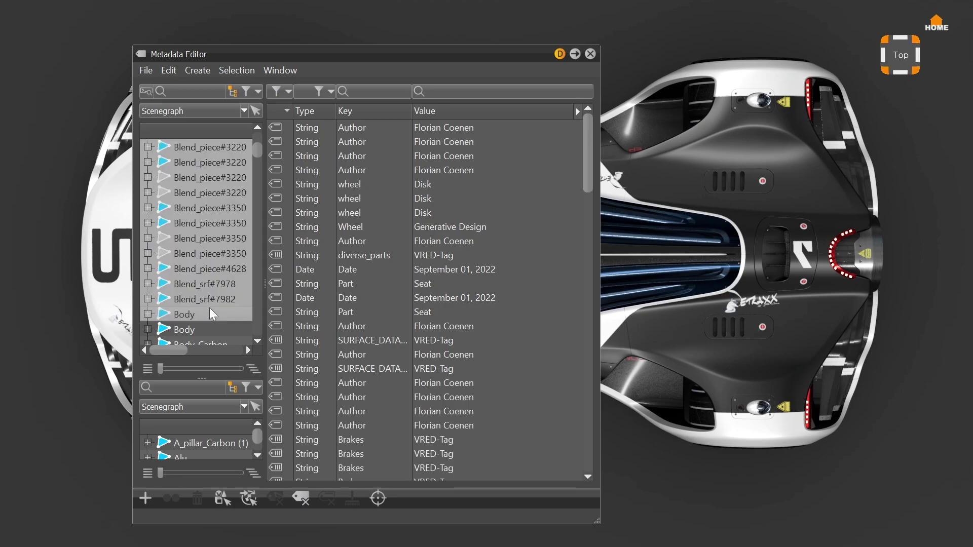
pyautogui.scroll(-4, 361, 296)
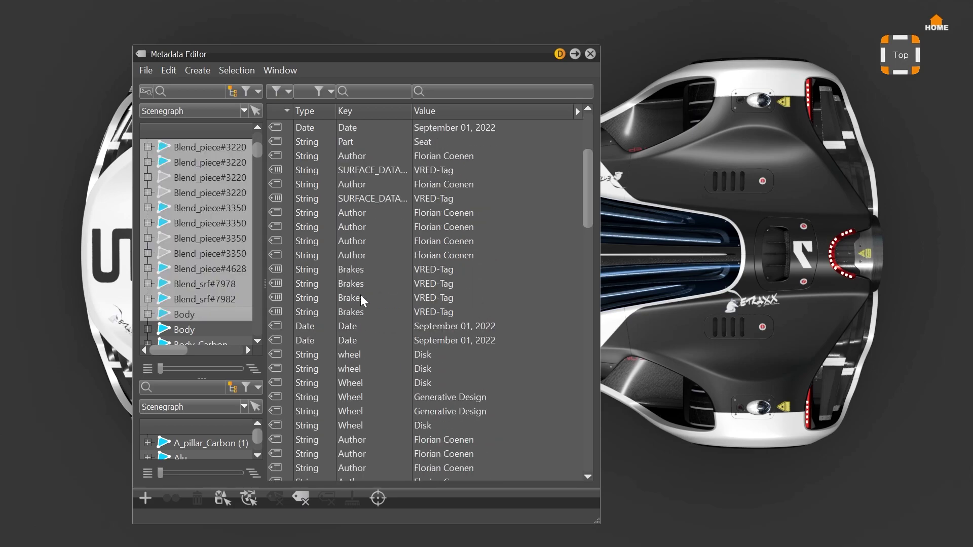
pyautogui.scroll(-3, 360, 294)
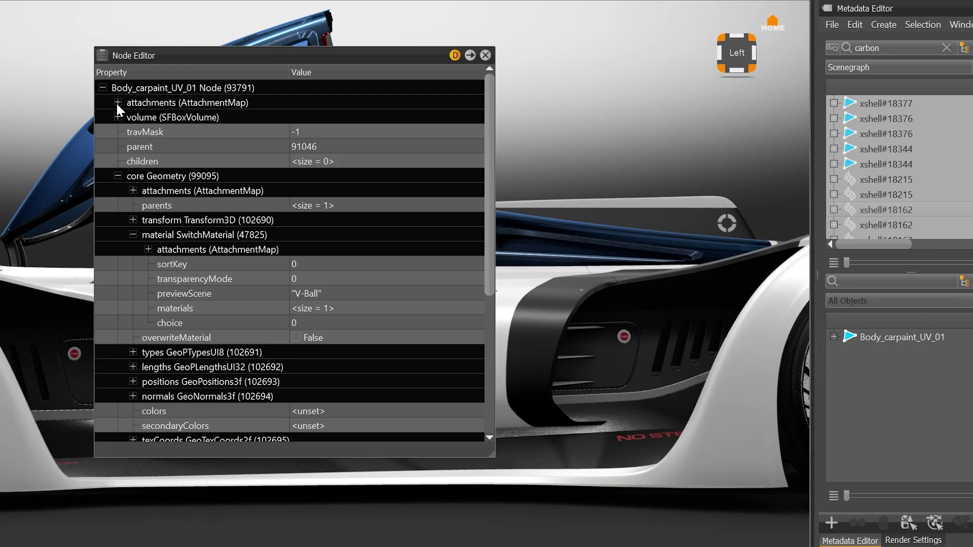
# Step: Expand attachments and the TagAttachment in the Node Editor to inspect metaData, then close it
pyautogui.click(118, 103)
pyautogui.click(133, 161)
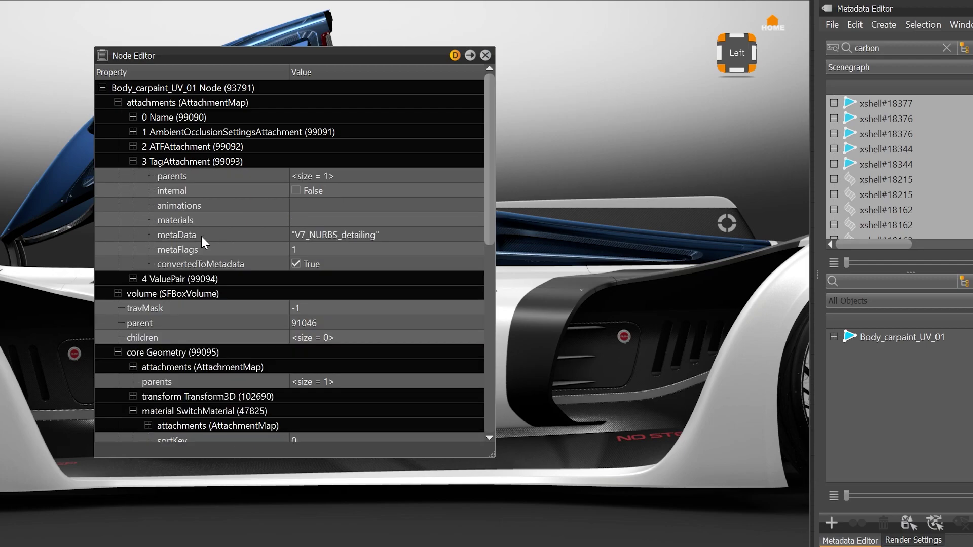
pyautogui.click(482, 53)
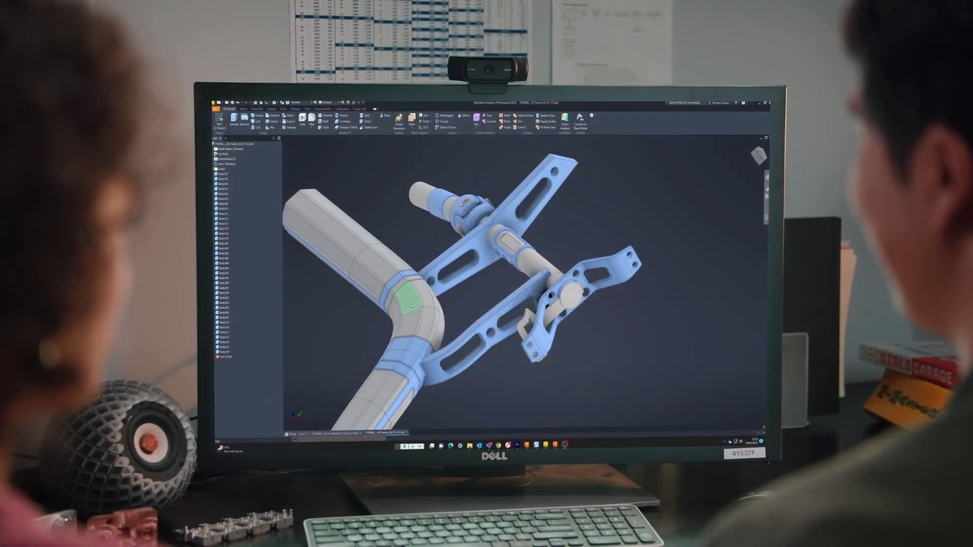
pyautogui.keyDown('shift'); pyautogui.moveTo(412, 305); pyautogui.dragTo(500, 281, button='middle'); pyautogui.keyUp('shift')
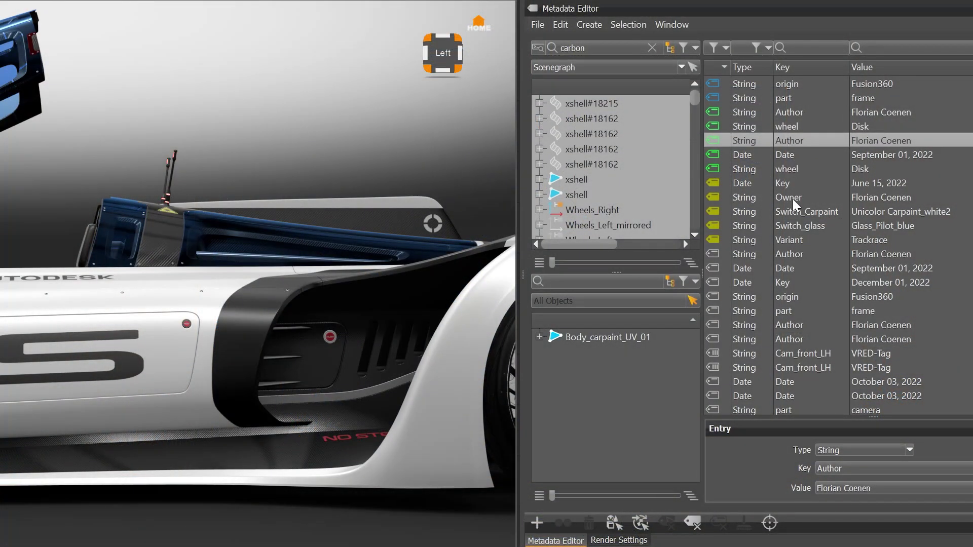
# Step: Inspect the Owner, Variant and Cam_front_LH metadata entries
pyautogui.click(794, 199)
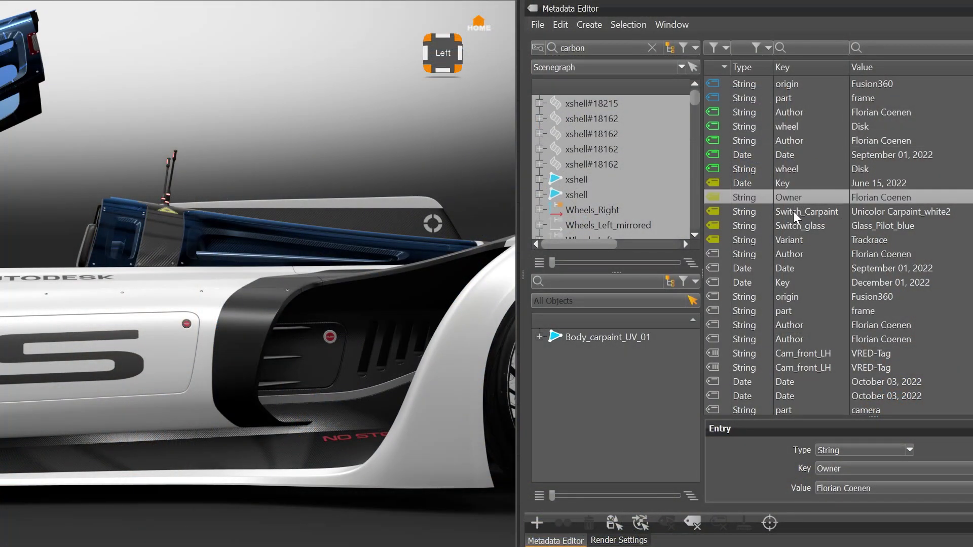
pyautogui.click(795, 241)
pyautogui.click(796, 353)
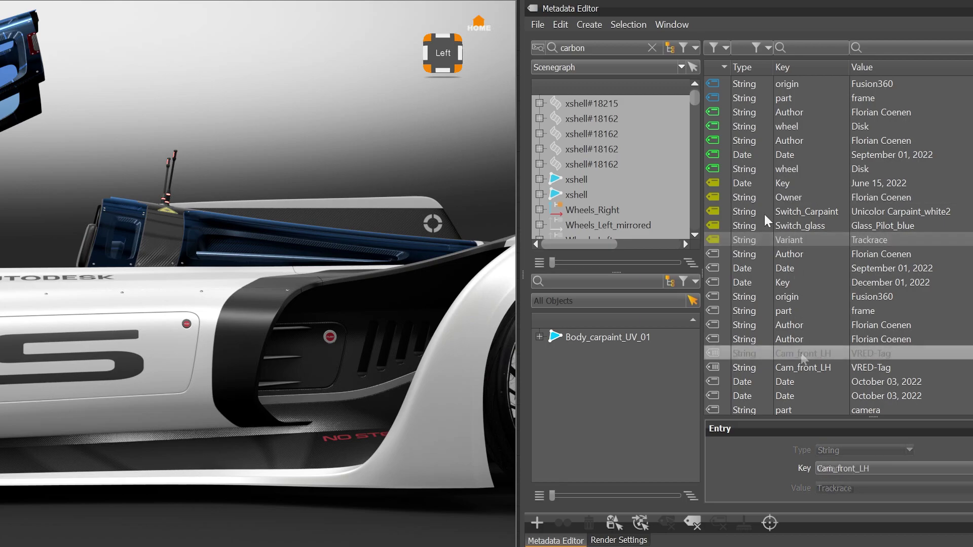
# Step: List Sets in the tree, create MetadataSet1, and add Body_carpaint_UV_01 to MetadataSet
pyautogui.click(682, 68)
pyautogui.click(664, 78)
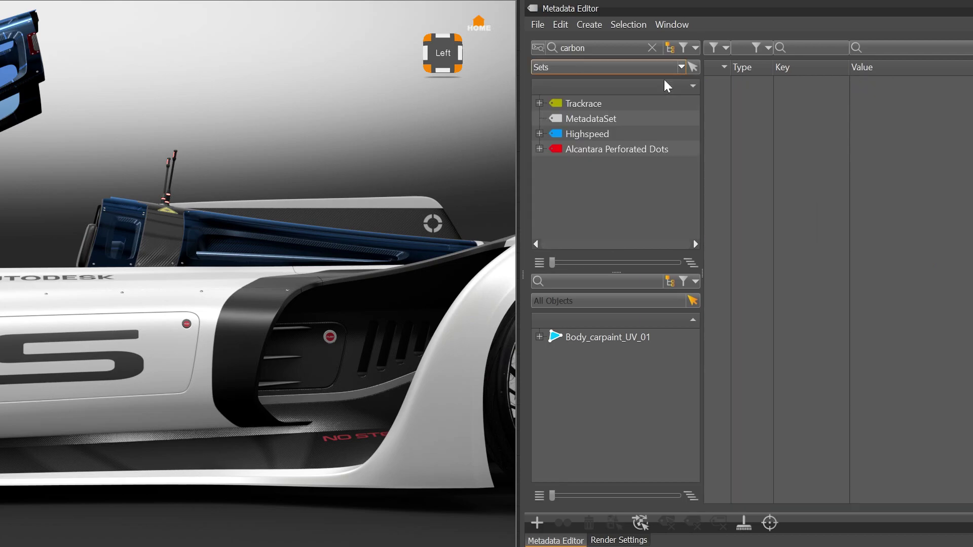
pyautogui.rightClick(594, 170)
pyautogui.click(619, 184)
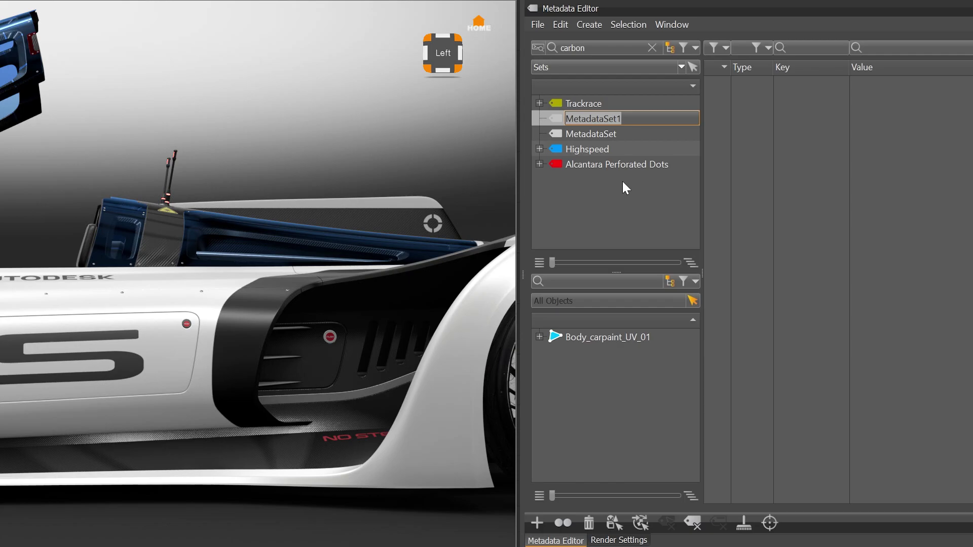
pyautogui.moveTo(603, 337); pyautogui.dragTo(598, 131)
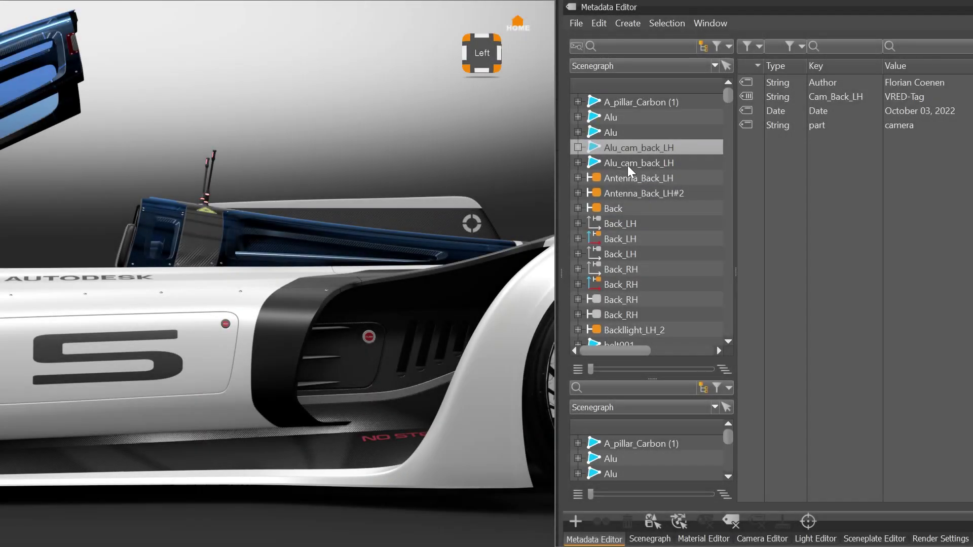
# Step: View metadata of nodes from Alu_cam_back_LH through the Back_RH nodes to Backllight_LH_2
pyautogui.click(627, 166)
pyautogui.click(628, 179)
pyautogui.click(629, 193)
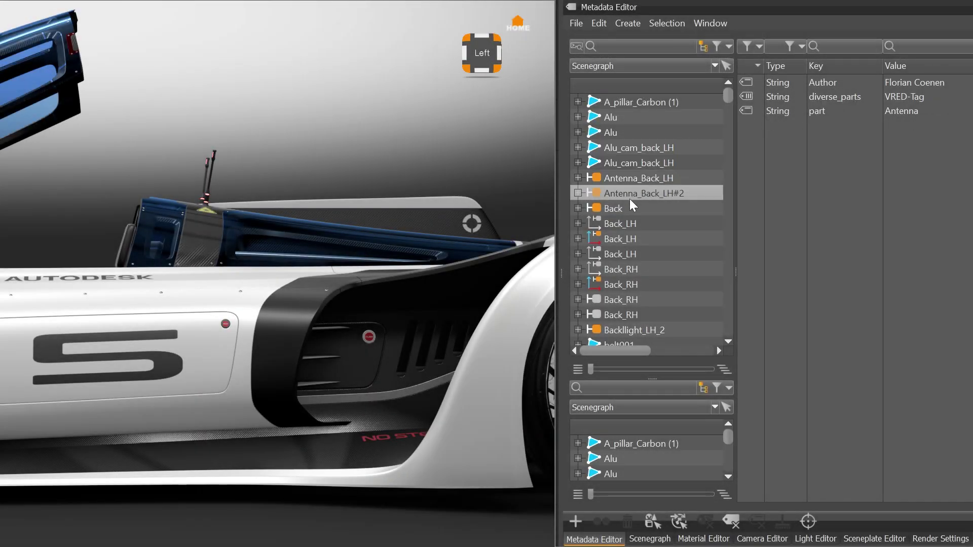
pyautogui.click(621, 224)
pyautogui.click(616, 237)
pyautogui.click(617, 268)
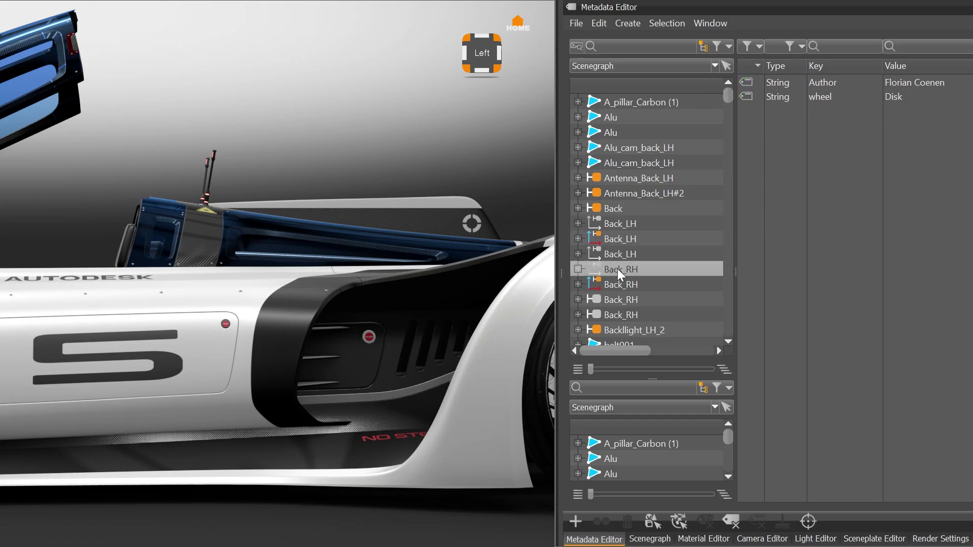
pyautogui.click(612, 286)
pyautogui.click(616, 300)
pyautogui.click(619, 313)
pyautogui.click(618, 331)
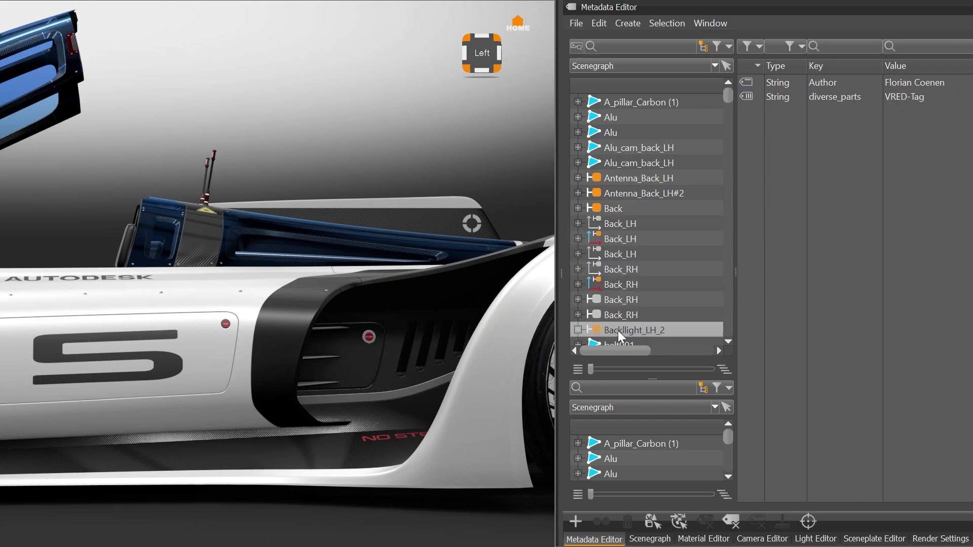
# Step: Build a metadata query filtering to String type entries
pyautogui.click(577, 46)
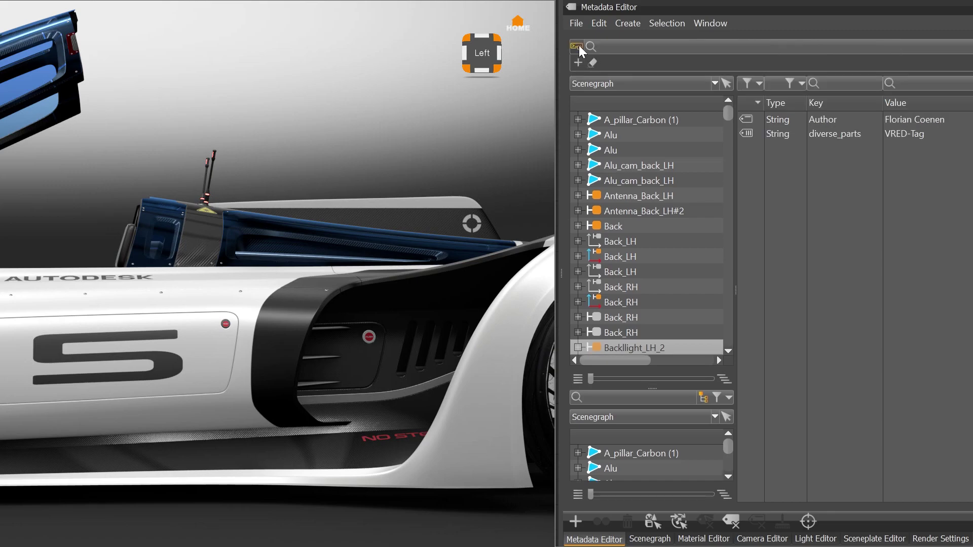
pyautogui.click(578, 63)
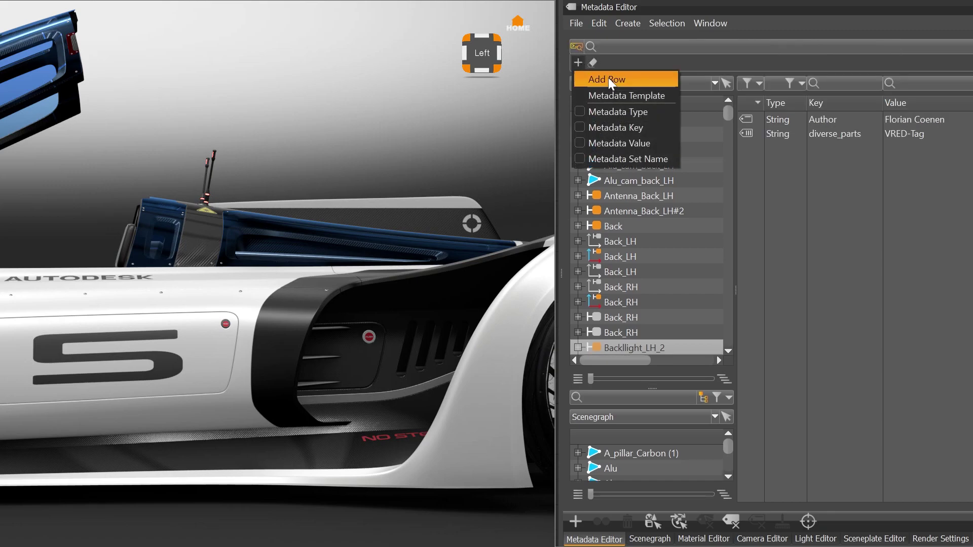
pyautogui.click(619, 112)
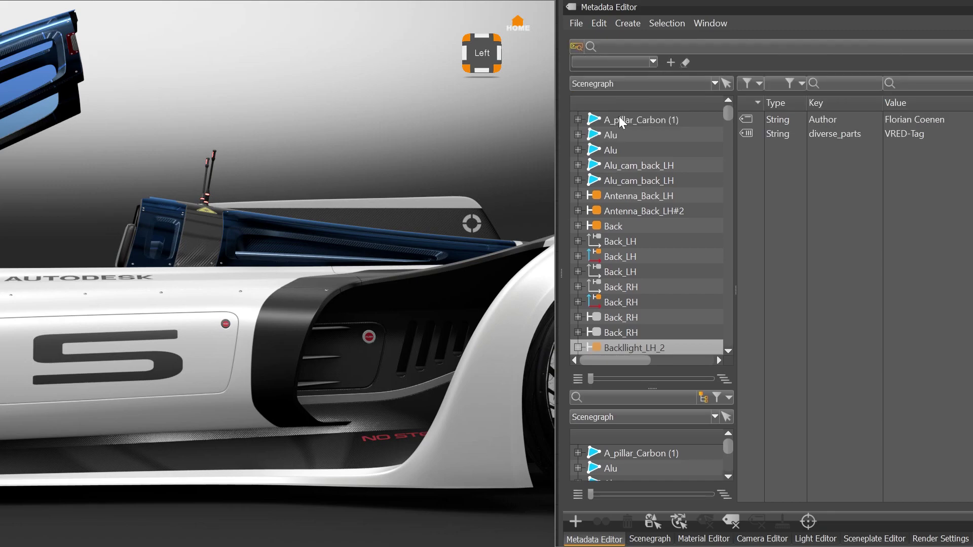
pyautogui.click(621, 63)
pyautogui.click(598, 84)
# Step: Add a key condition 'Author' and a metadata value condition to the query
pyautogui.click(671, 63)
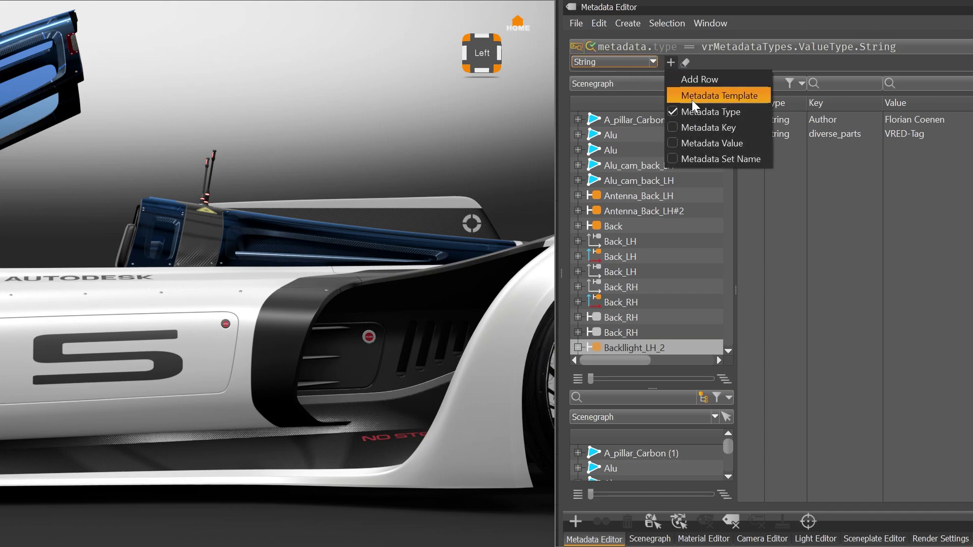
pyautogui.click(719, 131)
pyautogui.click(700, 63)
pyautogui.write('A')
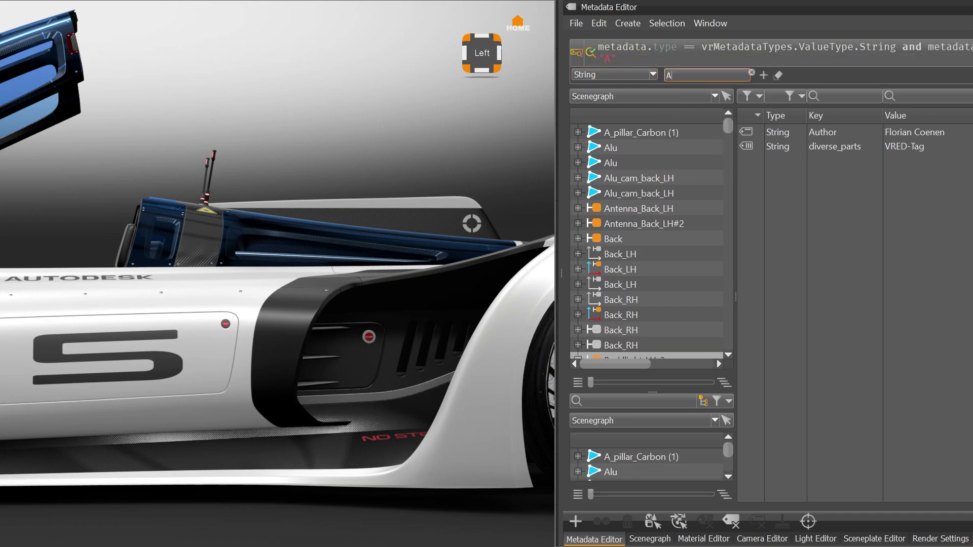
pyautogui.write('uthor')
pyautogui.click(763, 75)
pyautogui.click(795, 156)
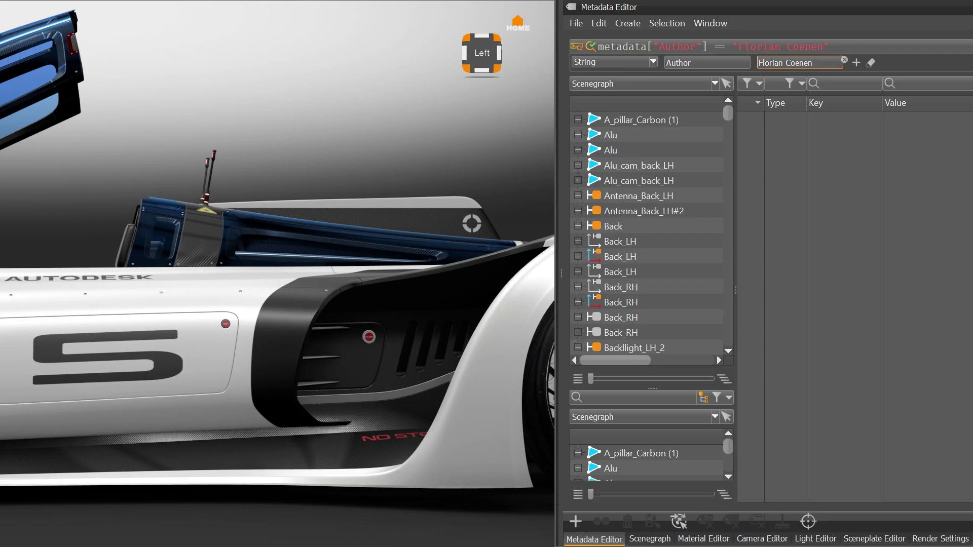
pyautogui.click(856, 63)
# Step: Add a second query row with metadata type set to Date
pyautogui.click(884, 77)
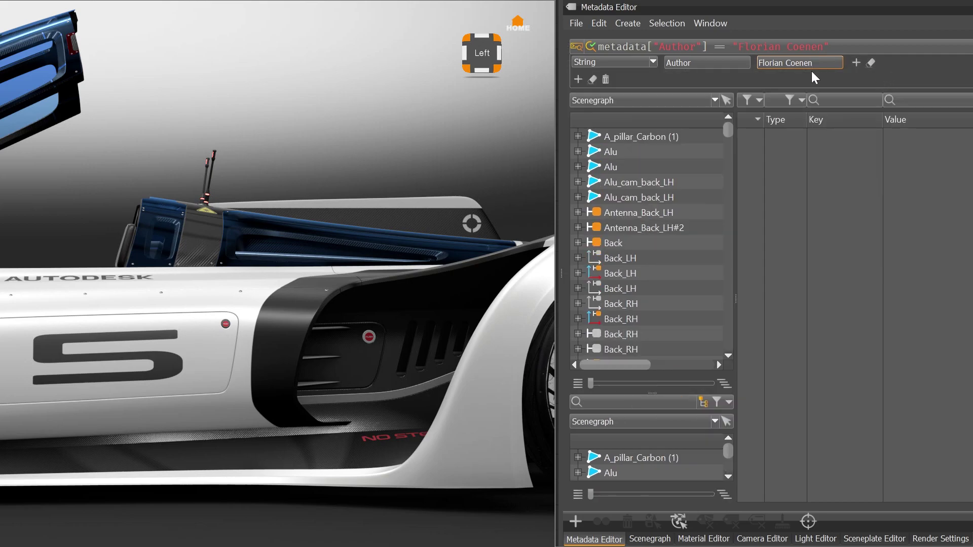
pyautogui.click(578, 80)
pyautogui.click(652, 140)
pyautogui.click(652, 79)
pyautogui.click(619, 147)
# Step: Add a metadata value condition with the date November 1, 2022
pyautogui.click(670, 92)
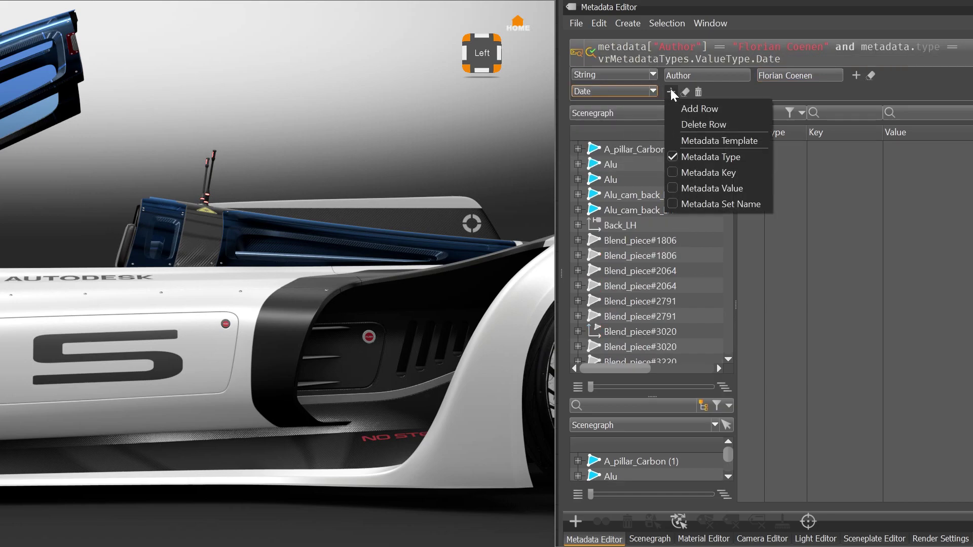
pyautogui.click(700, 187)
pyautogui.click(737, 92)
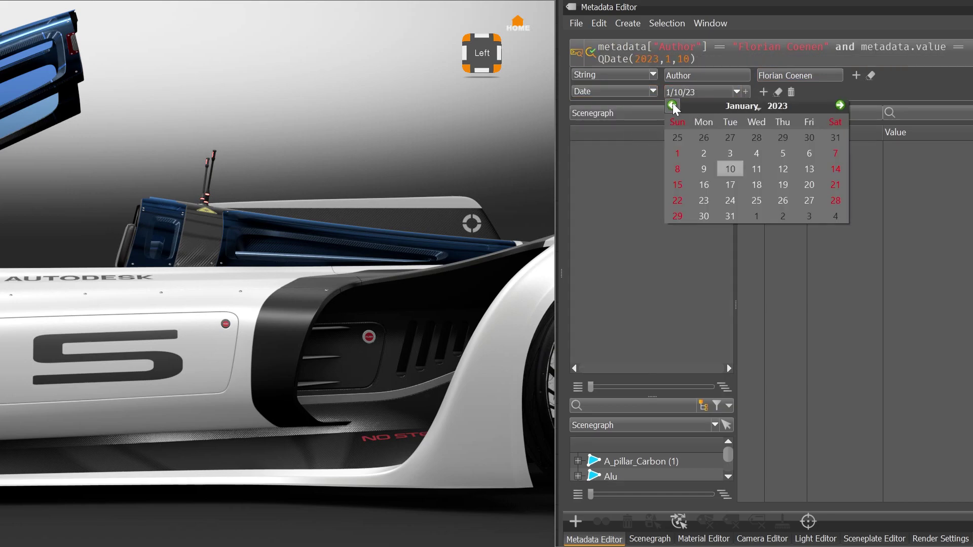
pyautogui.click(672, 105)
pyautogui.click(783, 137)
pyautogui.click(737, 92)
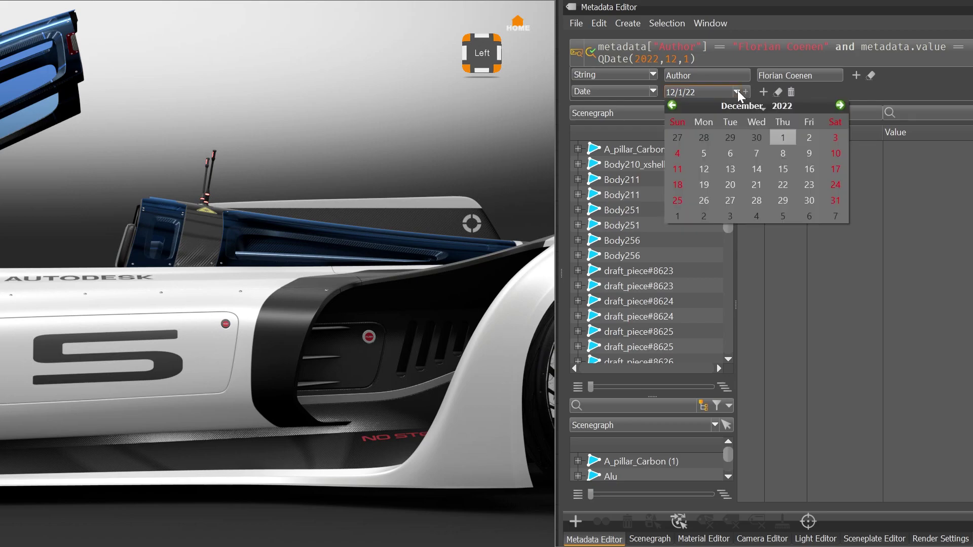
pyautogui.click(672, 105)
pyautogui.click(730, 136)
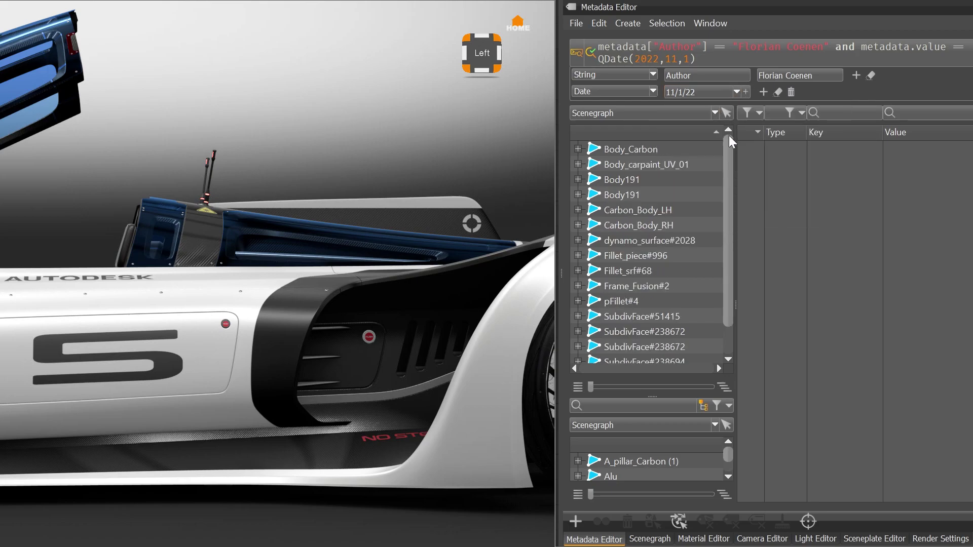
# Step: Browse the Scenegraph, Material, Camera and Light Editor tabs, ending on the lights list
pyautogui.click(655, 541)
pyautogui.click(697, 541)
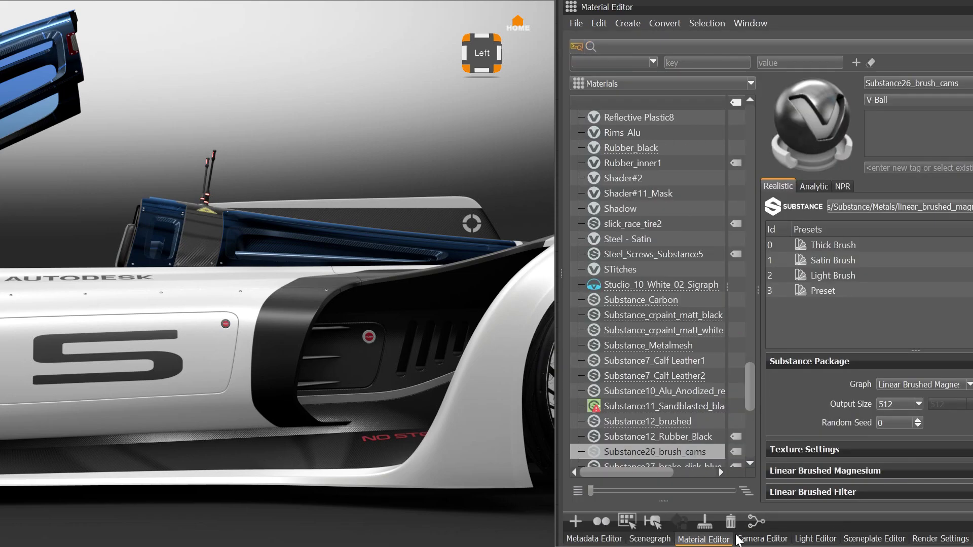
pyautogui.click(758, 540)
pyautogui.click(817, 540)
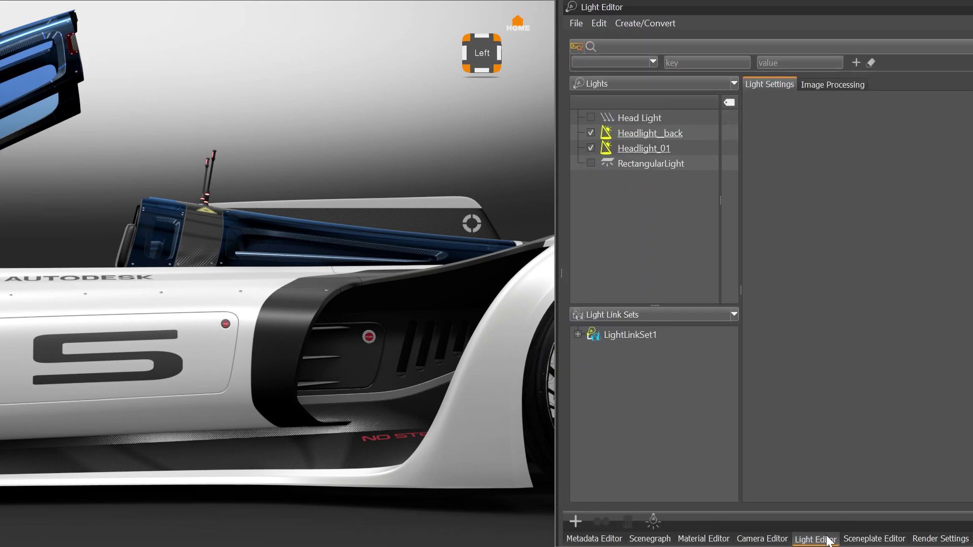
# Step: Change the query to key 'wheel' with value 'Generative*'
pyautogui.click(862, 539)
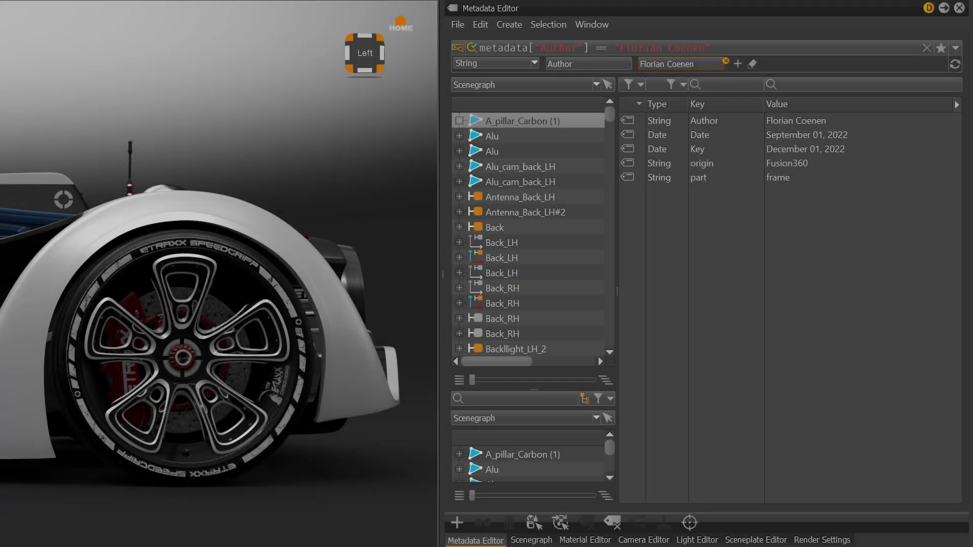
pyautogui.press('BackSpace')
pyautogui.write('wheel')
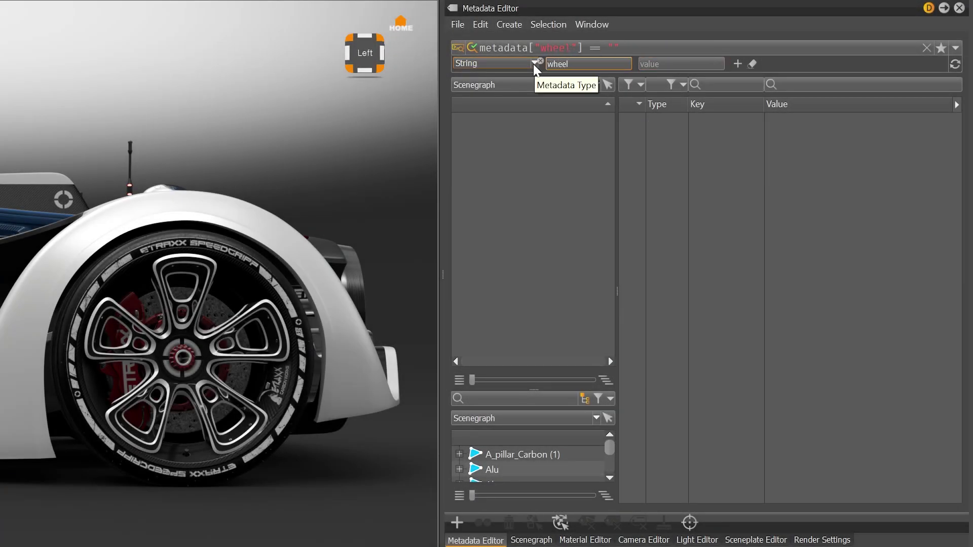
pyautogui.press('Tab')
pyautogui.write('Generative')
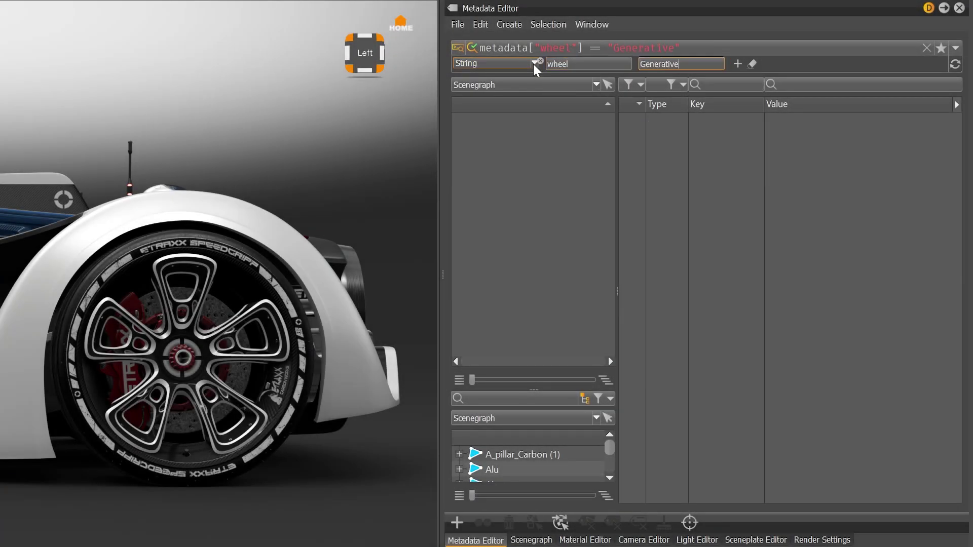
pyautogui.write('*')
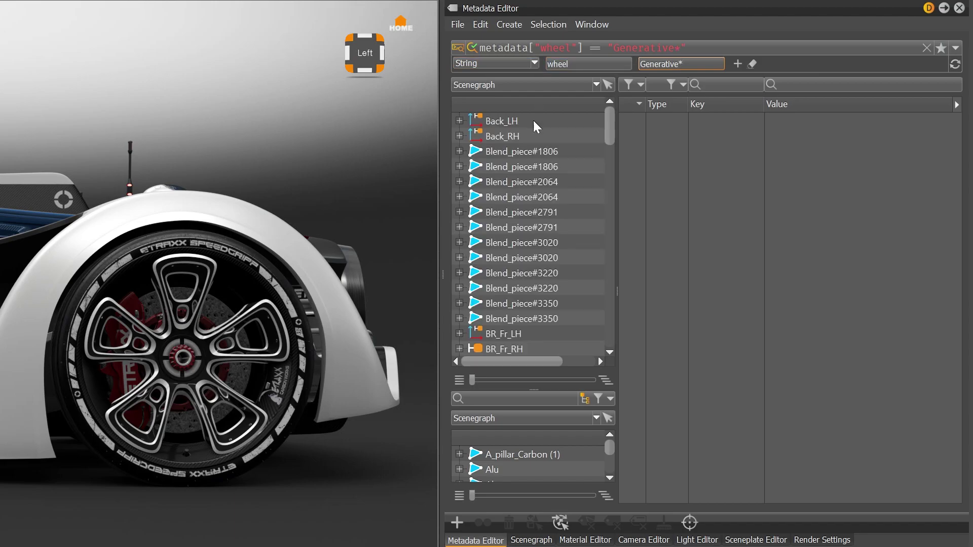
# Step: Inspect the matching nodes' metadata, including Blend_piece#3220, and store the query as a saved search
pyautogui.click(534, 151)
pyautogui.click(534, 196)
pyautogui.click(534, 257)
pyautogui.click(508, 289)
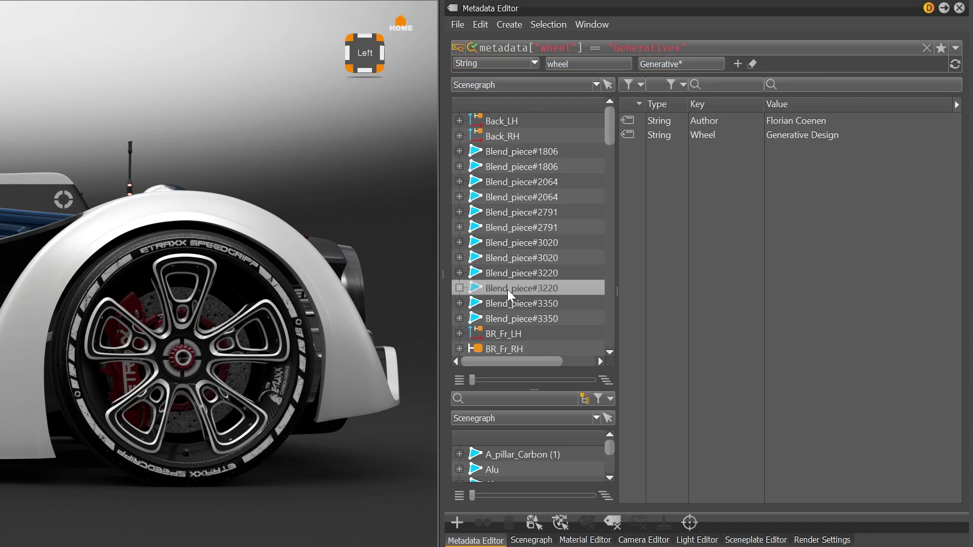
pyautogui.click(941, 47)
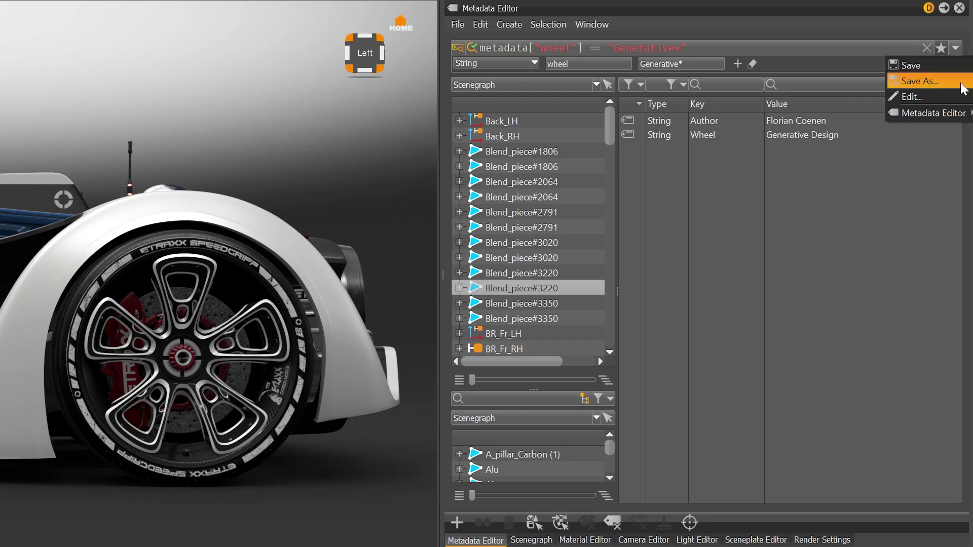
# Step: In the Material Editor, apply the saved Generative Design Wheel search to filter materials
pyautogui.moveTo(961, 115)
pyautogui.click(601, 541)
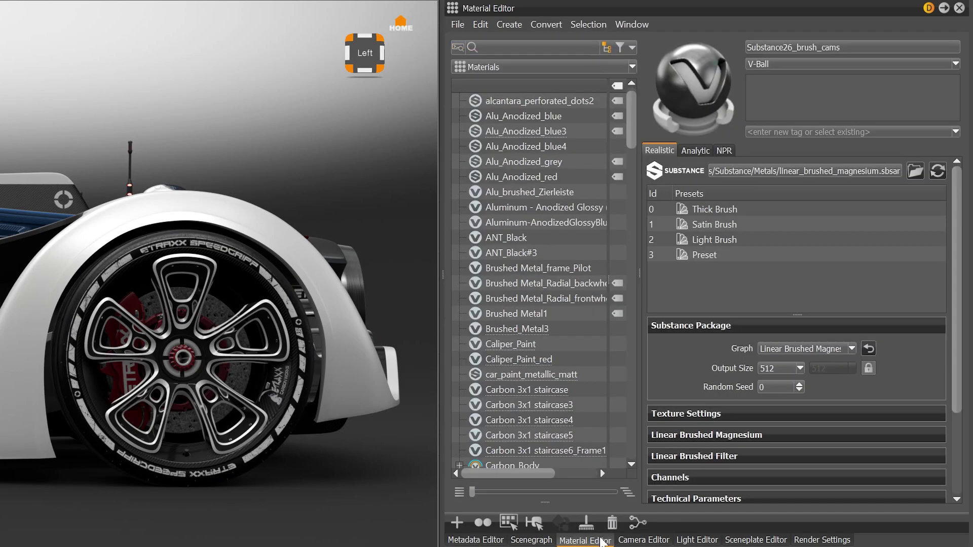
pyautogui.click(458, 48)
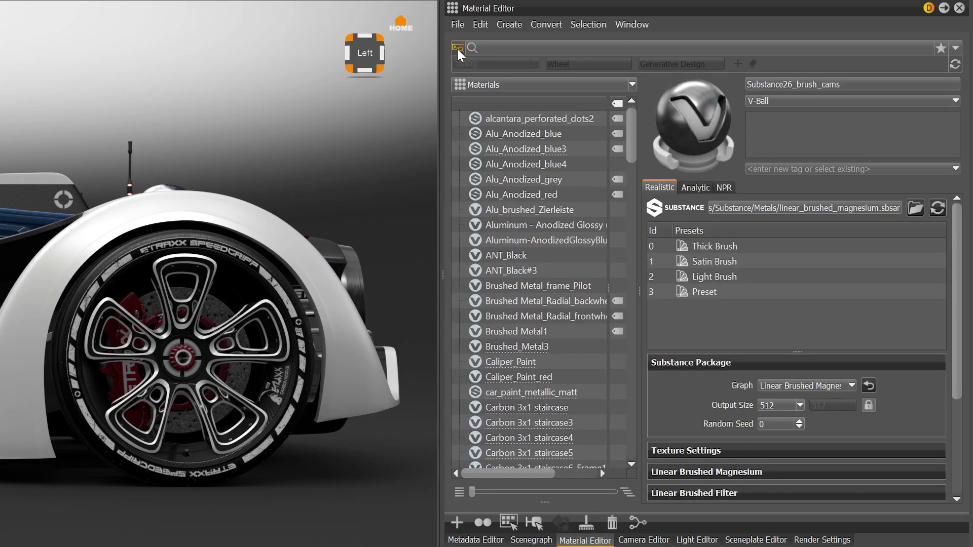
pyautogui.click(941, 49)
pyautogui.moveTo(907, 112)
pyautogui.click(862, 145)
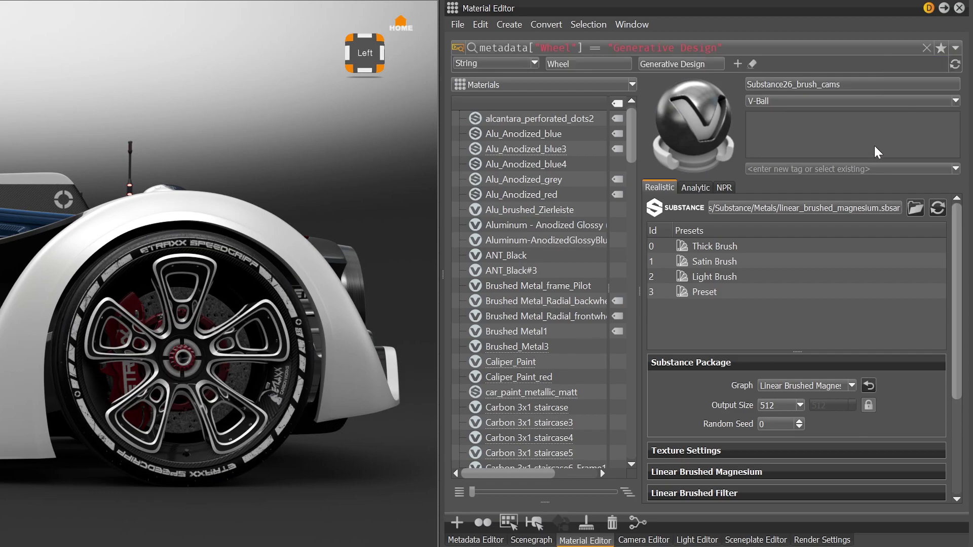
pyautogui.scroll(1, 546, 410)
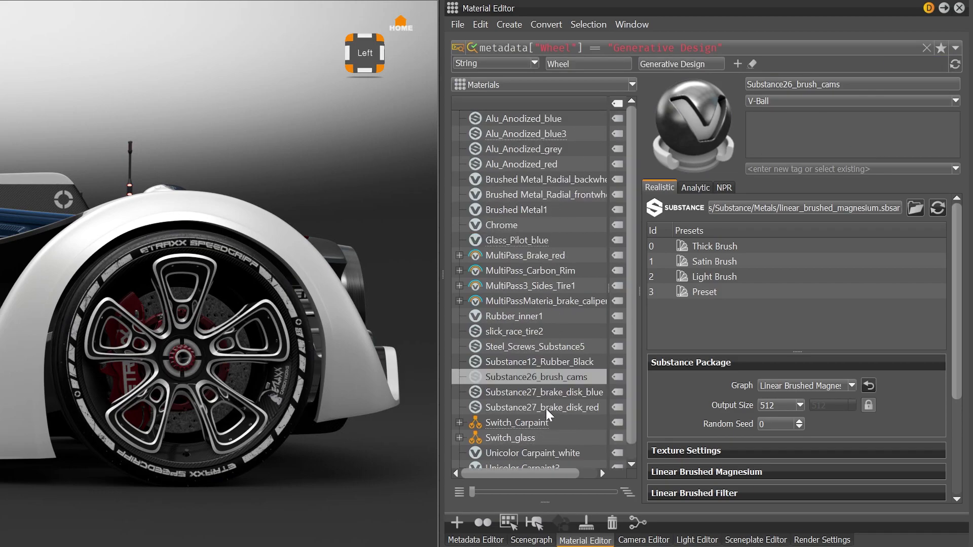
# Step: Back in the Metadata Editor, inspect cyl_body#785's tags and switch the tree to list Sets
pyautogui.click(485, 540)
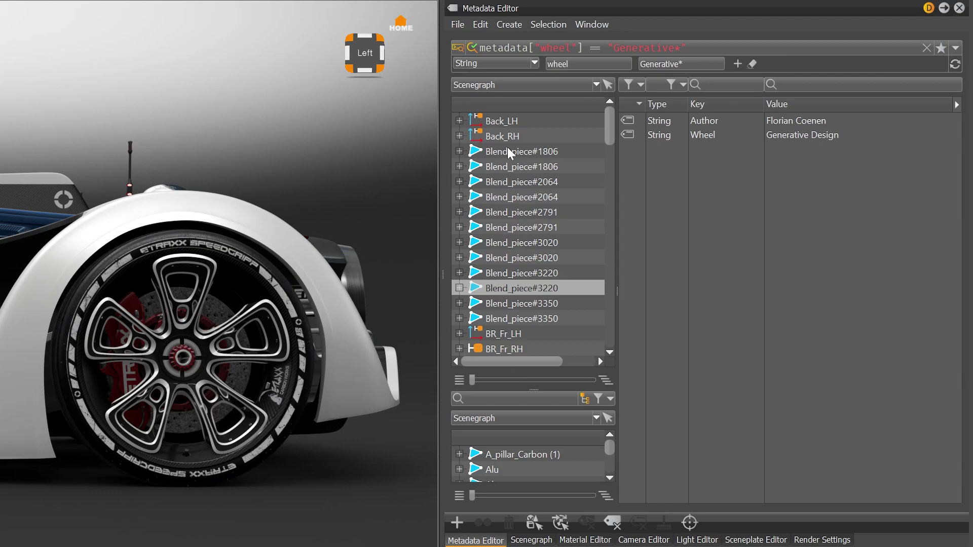
pyautogui.scroll(-3, 516, 172)
pyautogui.click(516, 171)
pyautogui.scroll(-3, 514, 185)
pyautogui.click(513, 191)
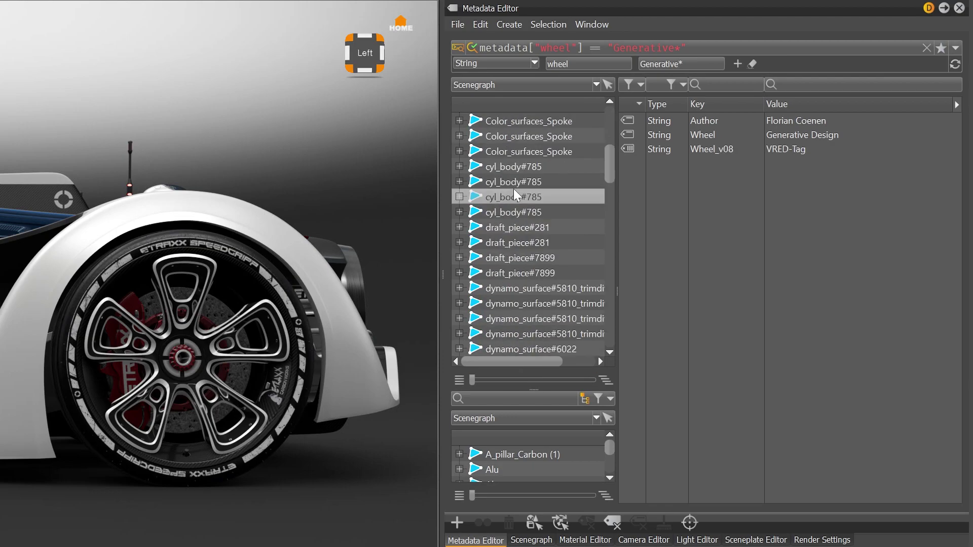
pyautogui.click(594, 86)
pyautogui.click(560, 103)
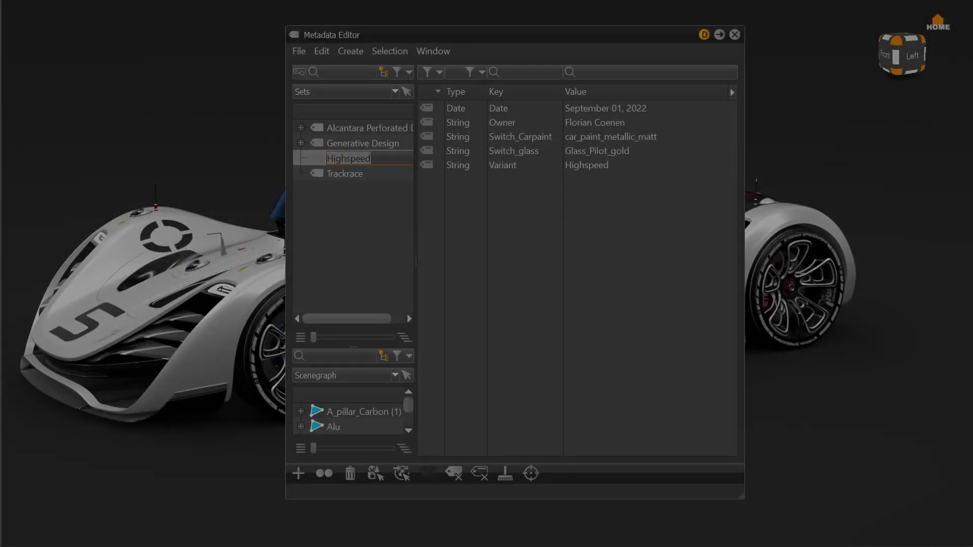
# Step: Name the set Highspeed, add Wheel_Disk and the generative wheel, then Switch_Carpaint and Switch_glass to both sets
pyautogui.write('ghspee')
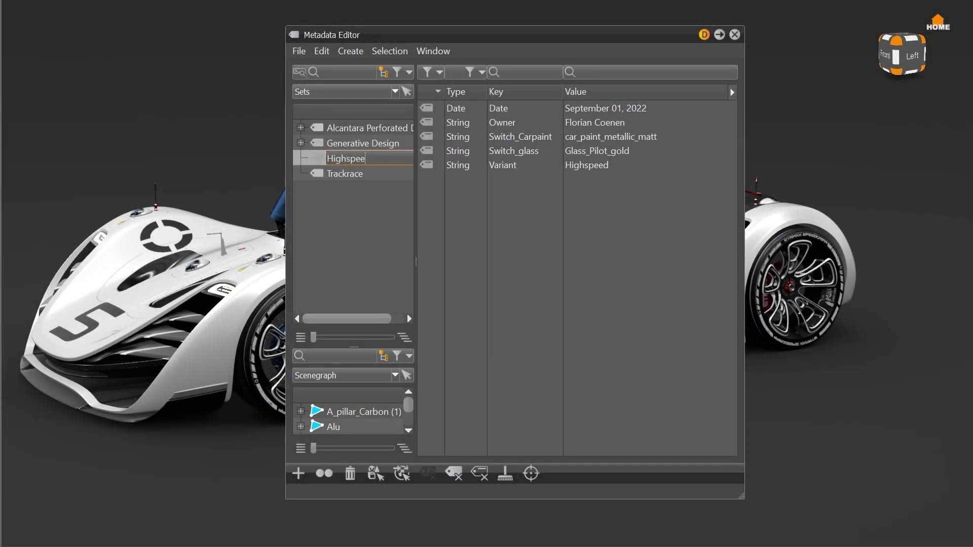
pyautogui.write('d')
pyautogui.press('Return')
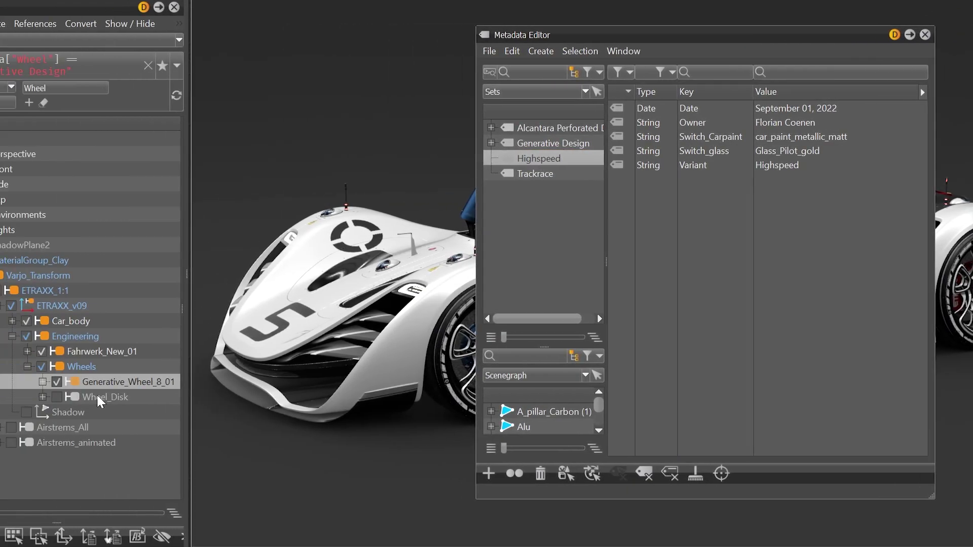
pyautogui.moveTo(102, 399); pyautogui.dragTo(578, 161)
pyautogui.moveTo(127, 383); pyautogui.dragTo(554, 198)
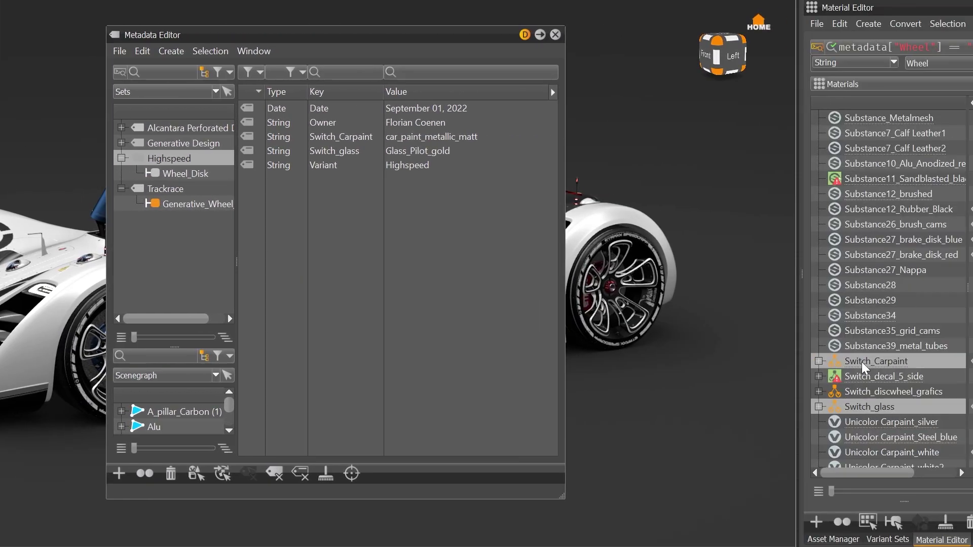
pyautogui.moveTo(869, 360); pyautogui.dragTo(181, 166)
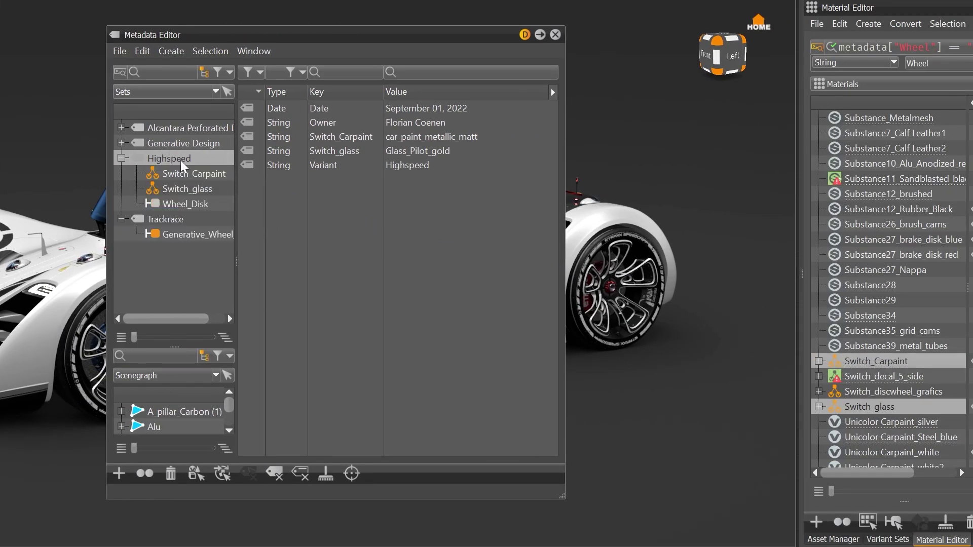
pyautogui.moveTo(864, 360); pyautogui.dragTo(166, 223)
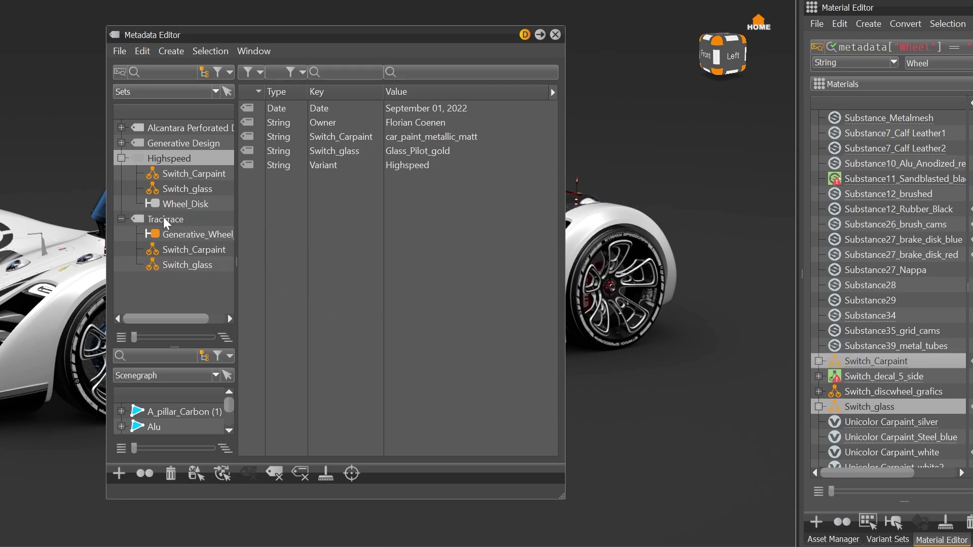
# Step: Tag the Highspeed set red and the Trackrace set a fully saturated green
pyautogui.click(138, 158)
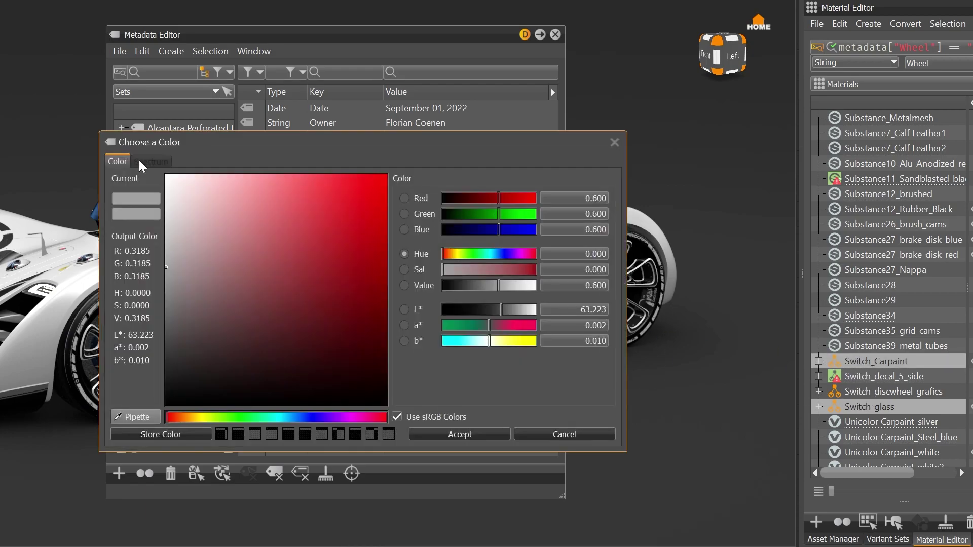
pyautogui.click(467, 429)
pyautogui.click(146, 215)
pyautogui.click(244, 417)
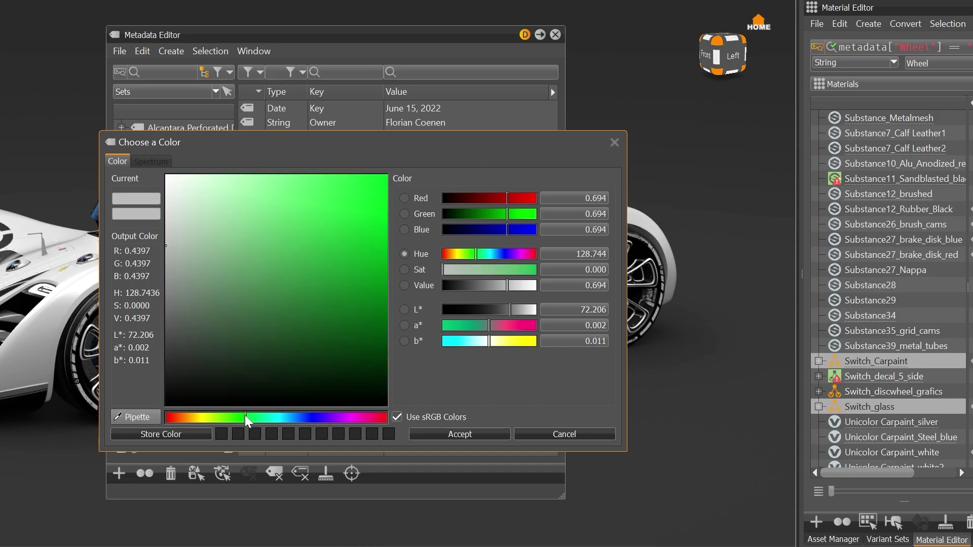
pyautogui.click(375, 180)
pyautogui.click(458, 434)
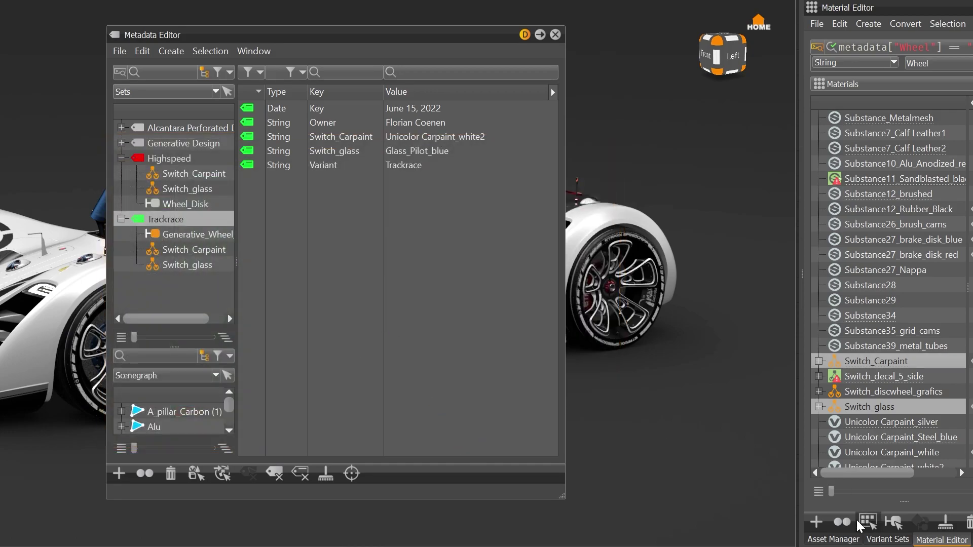
# Step: Store the Highspeed and Trackrace metadata sets in the Asset Manager's Metadata list
pyautogui.click(838, 540)
pyautogui.click(158, 160)
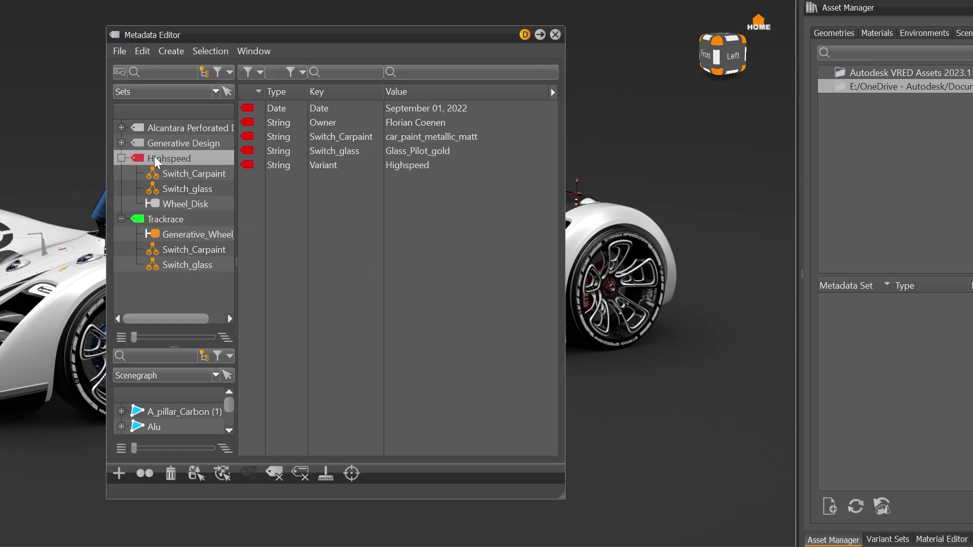
pyautogui.keyDown('ctrl'); pyautogui.click(167, 219); pyautogui.keyUp('ctrl')
pyautogui.moveTo(167, 219); pyautogui.dragTo(885, 267)
pyautogui.moveTo(771, 267); pyautogui.dragTo(766, 361)
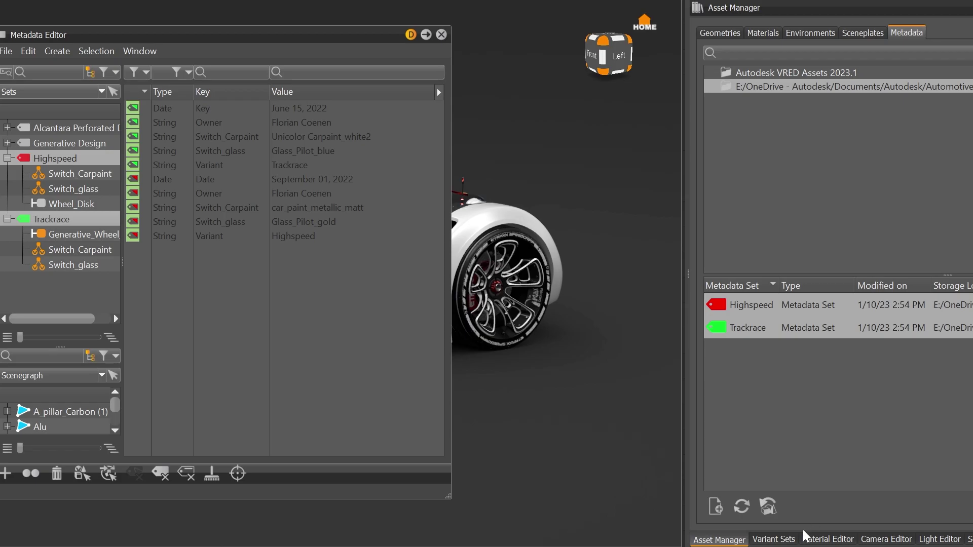
# Step: Review the _initMetadataScript, _V01_Highspeed and _V02_Trackrace variant set scripts
pyautogui.click(773, 539)
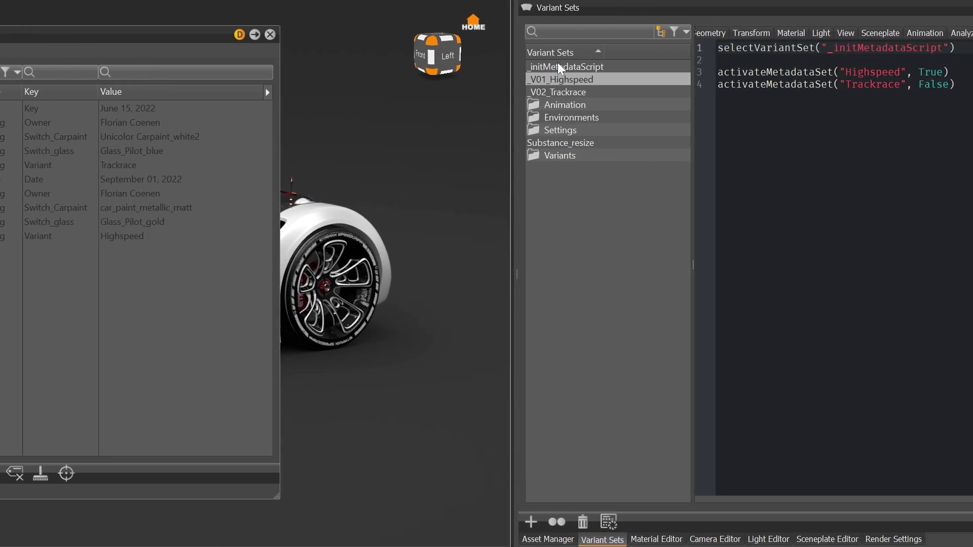
pyautogui.click(811, 66)
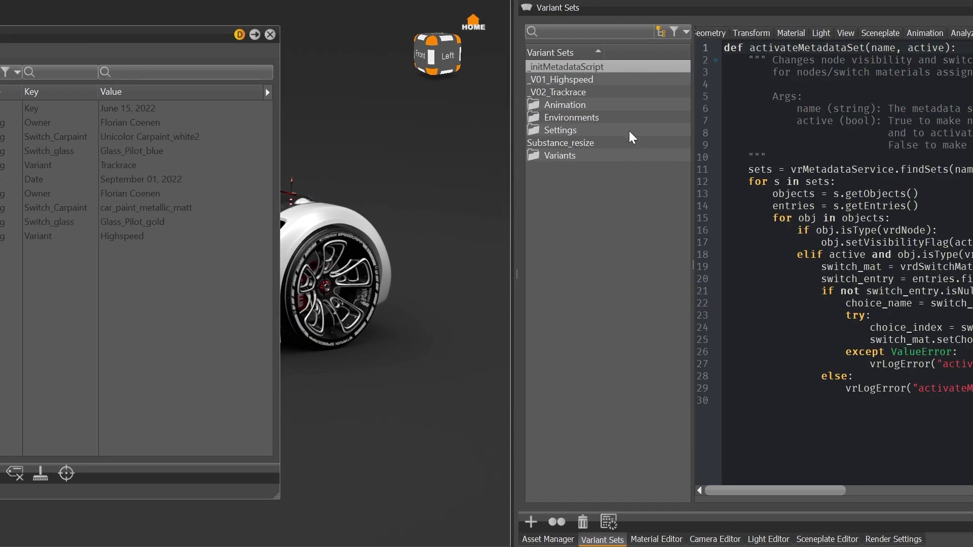
pyautogui.click(574, 82)
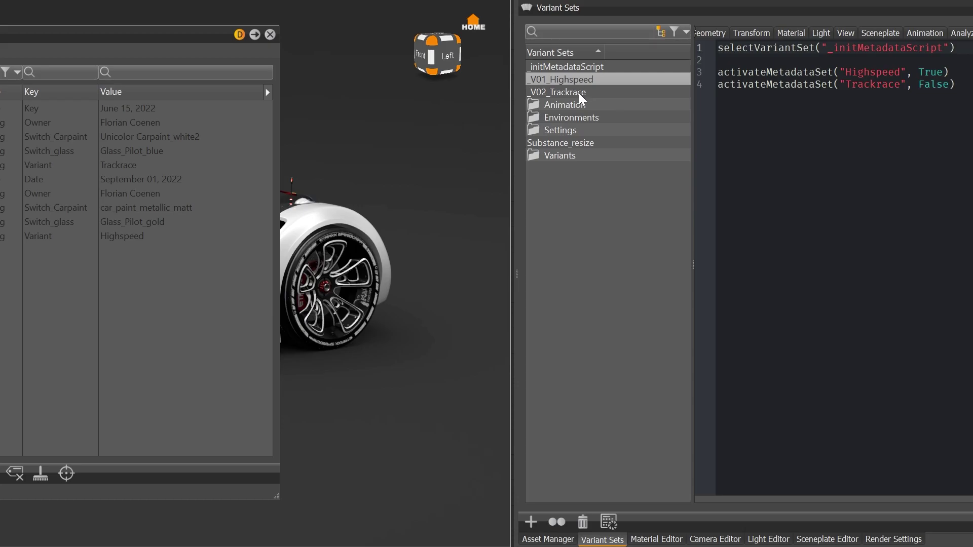
pyautogui.click(579, 93)
pyautogui.click(571, 79)
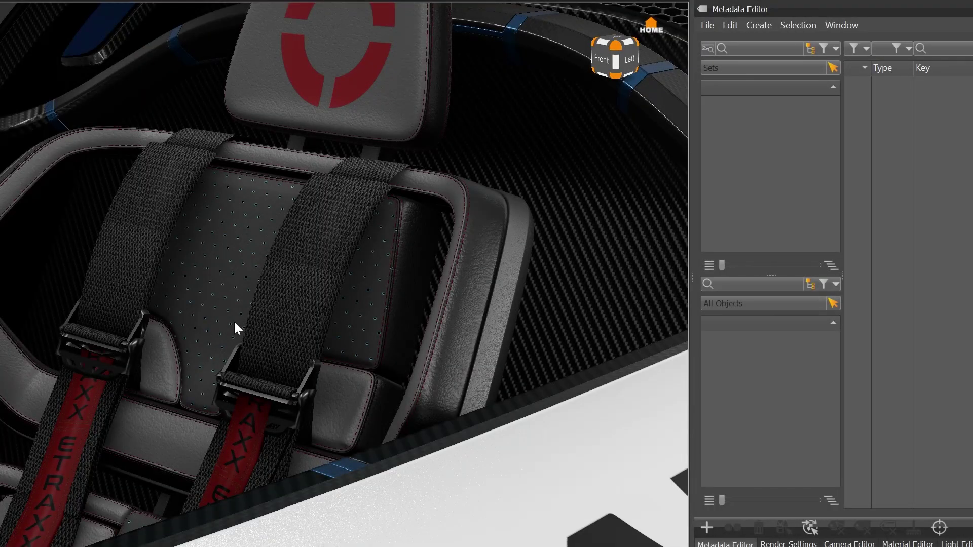
# Step: Select the seat pad and expand Body31#10 to list its metadata entries
pyautogui.click(257, 290)
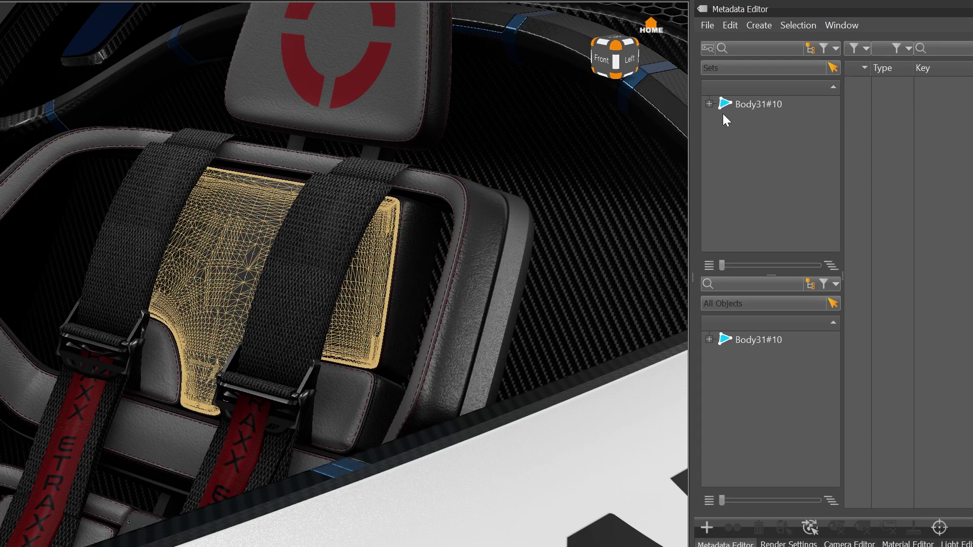
pyautogui.click(709, 104)
pyautogui.click(740, 107)
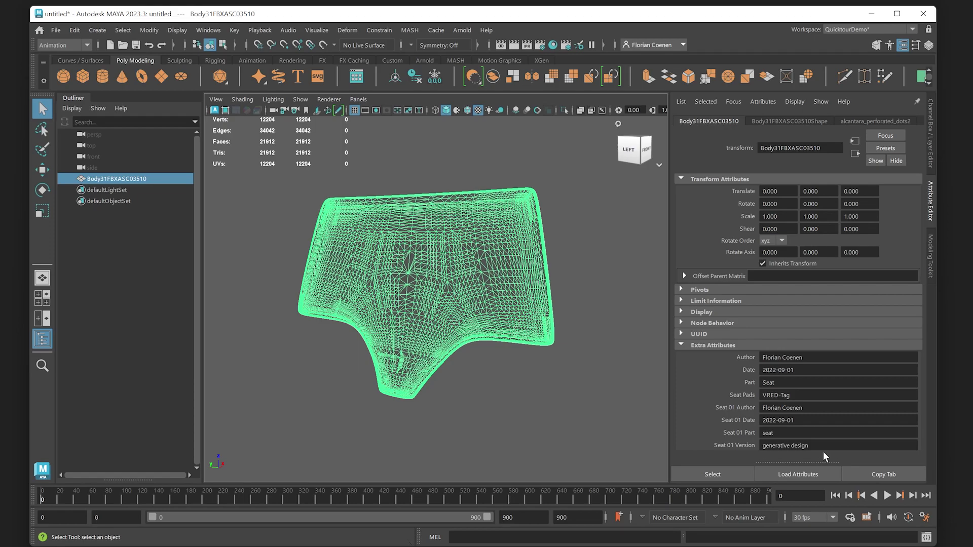
# Step: Add an 'approved' extra attribute to the Body31FBXASC03510 seat mesh through Add Attributes
pyautogui.click(763, 101)
pyautogui.click(776, 113)
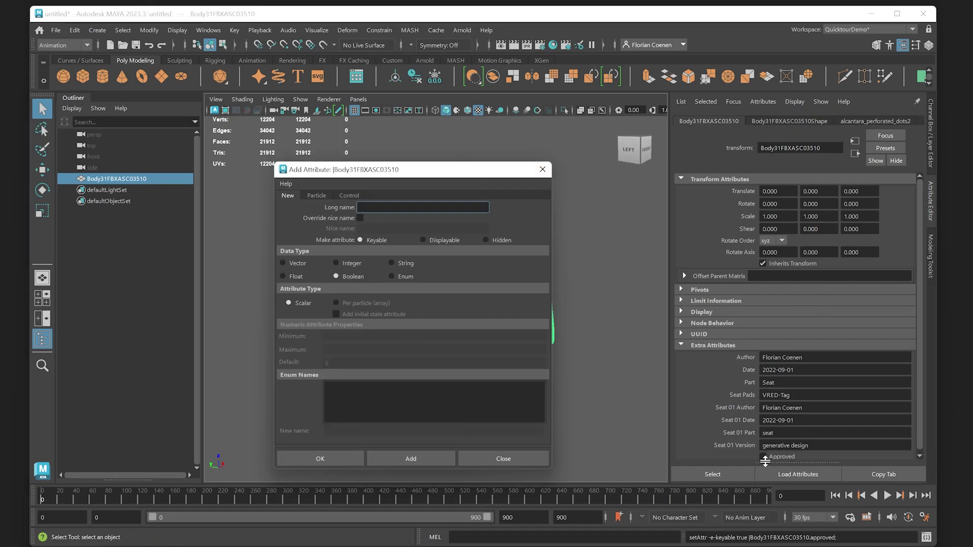
pyautogui.click(503, 459)
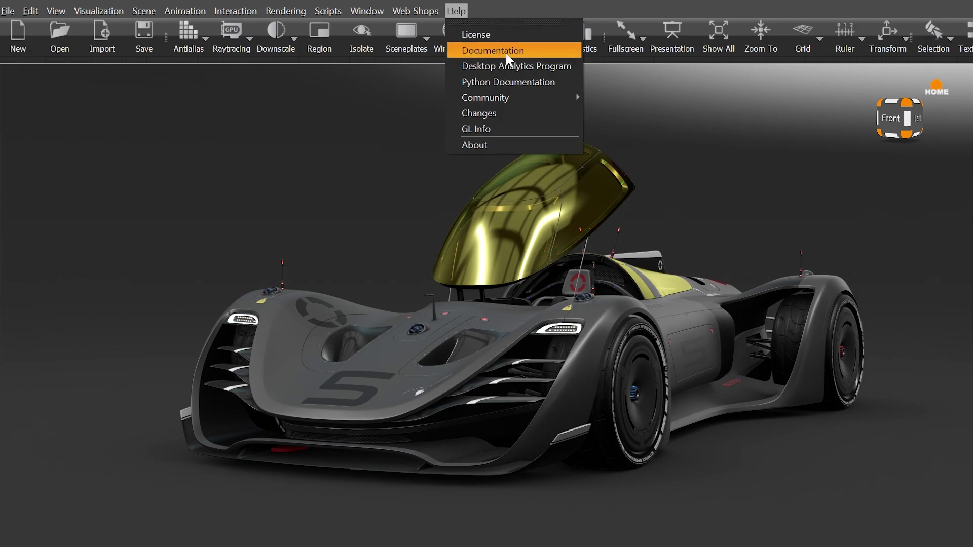
# Step: Open the VRED Python API v2 documentation from Help, then select the Root node
pyautogui.click(559, 82)
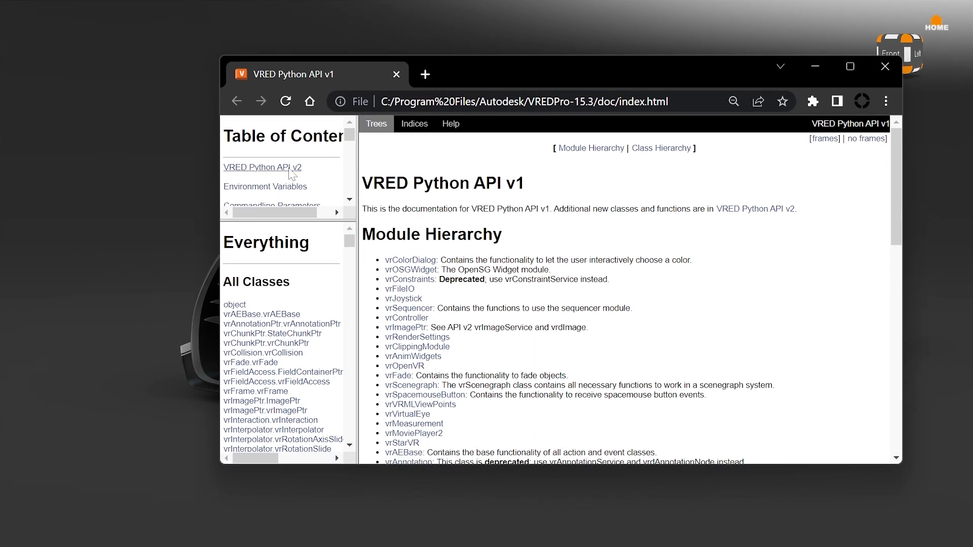
pyautogui.click(291, 168)
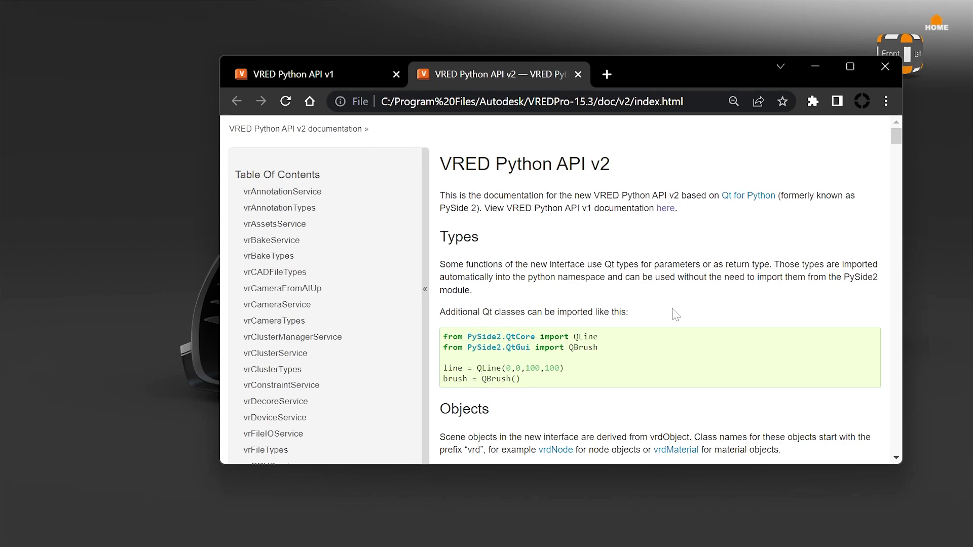
pyautogui.scroll(-8, 676, 314)
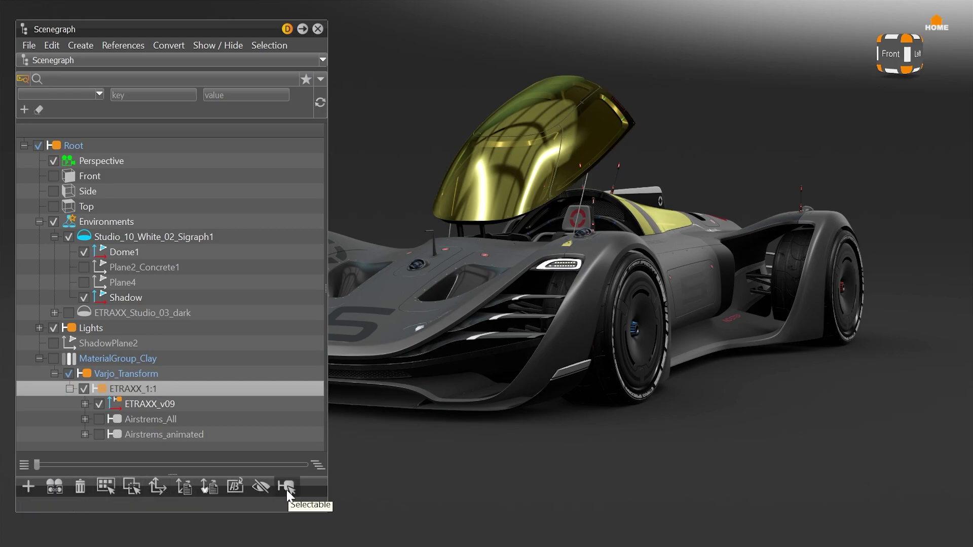
pyautogui.click(65, 145)
# Step: Browse Root's context menu, then widen the Scenegraph to reveal the info icon columns
pyautogui.rightClick(65, 145)
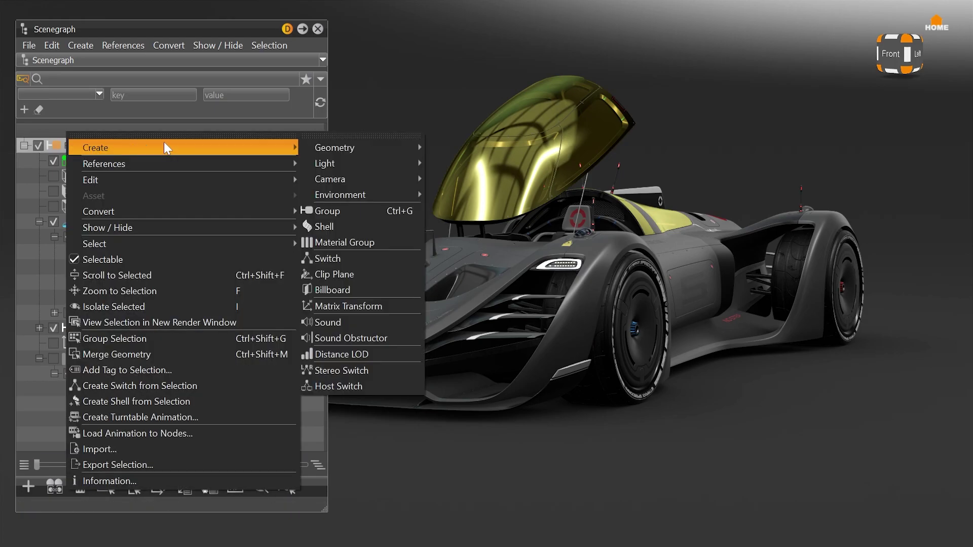
pyautogui.moveTo(185, 168)
pyautogui.moveTo(205, 218)
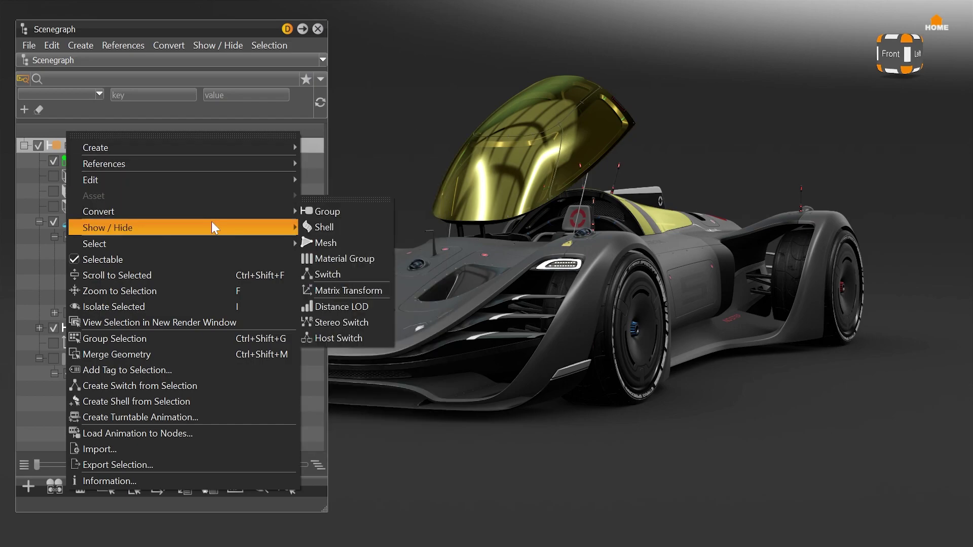
pyautogui.moveTo(227, 245)
pyautogui.click(254, 388)
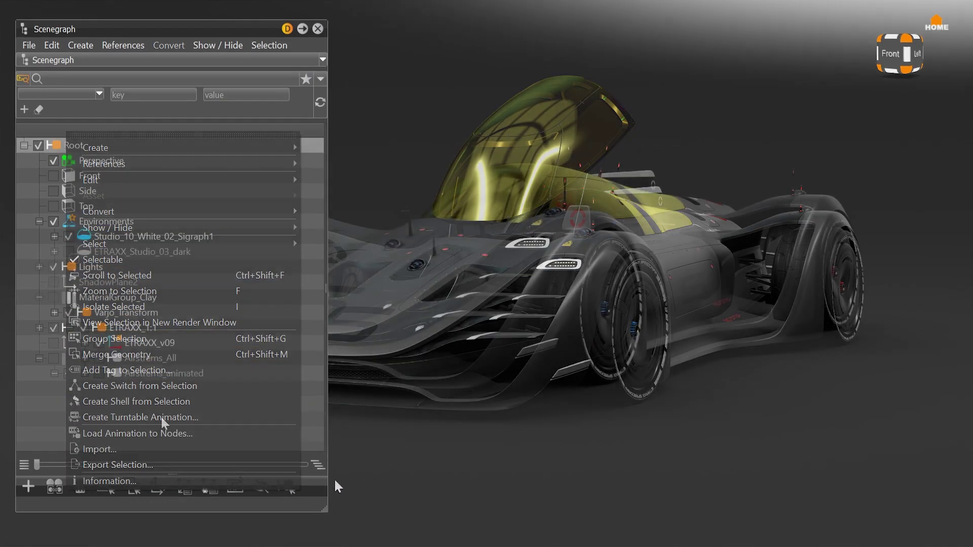
pyautogui.moveTo(314, 244); pyautogui.dragTo(241, 245)
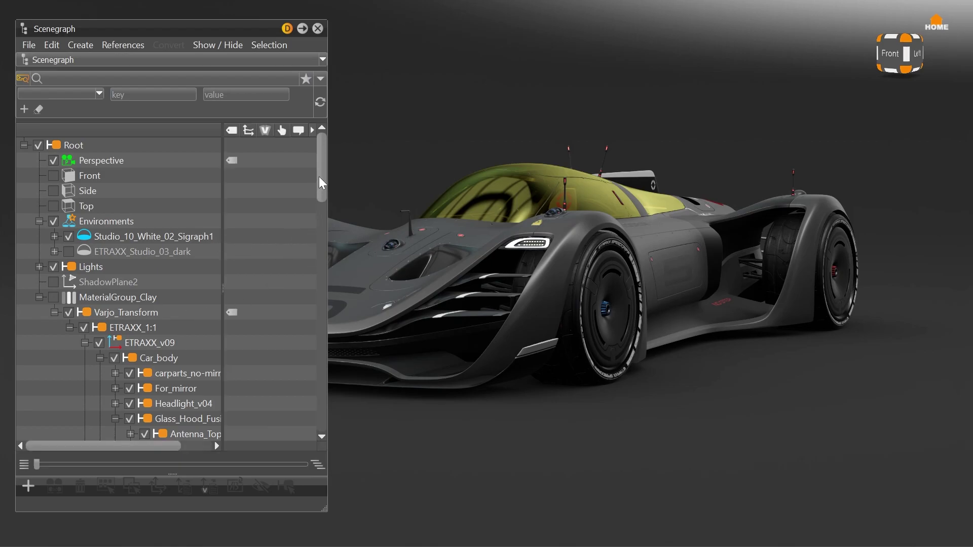
pyautogui.moveTo(319, 177); pyautogui.dragTo(309, 303)
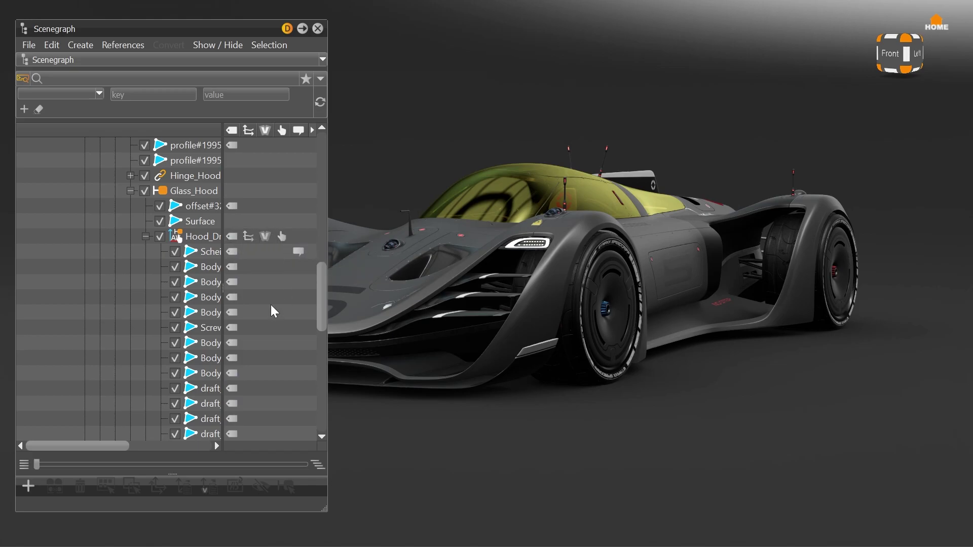
# Step: Inspect Hood_Dr's animation curves, apply its open and closed hood variants, and check its touch sensor
pyautogui.click(247, 237)
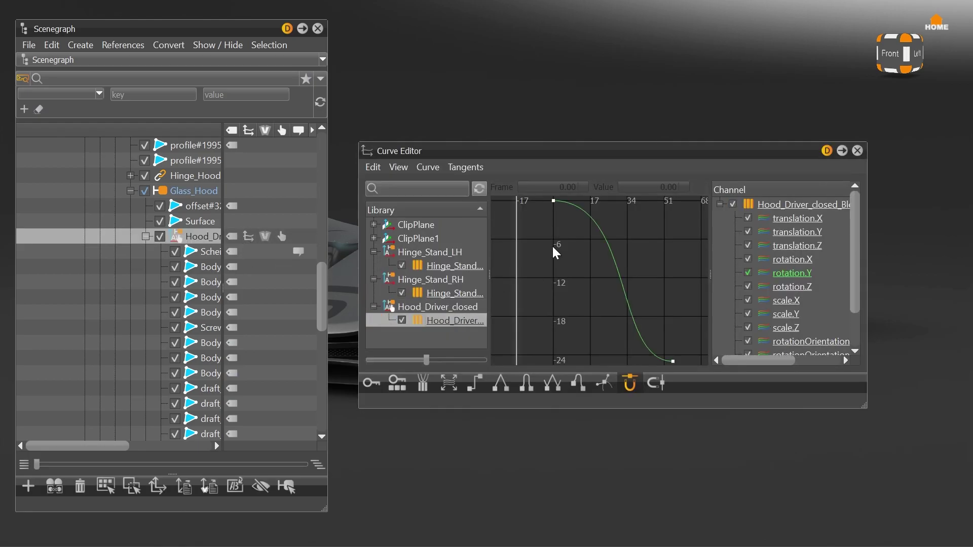
pyautogui.click(858, 152)
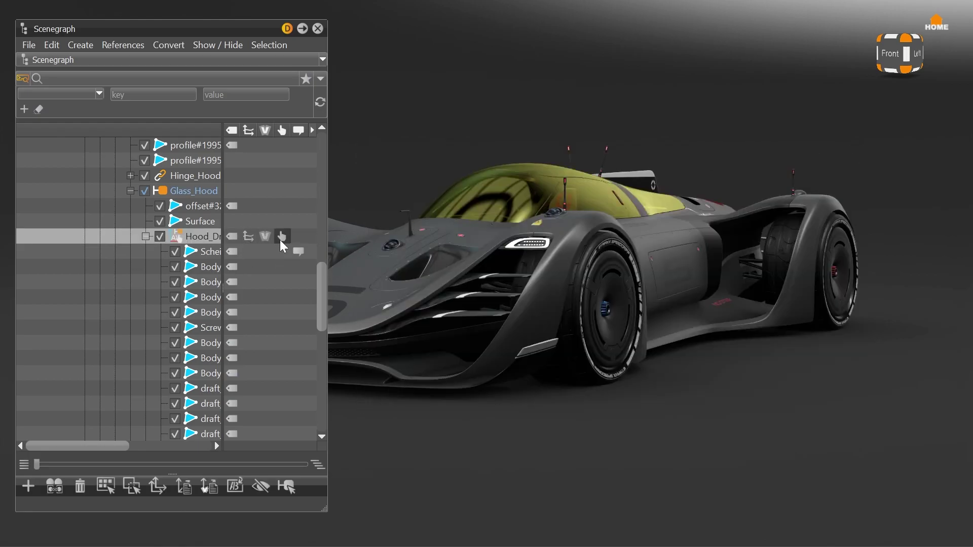
pyautogui.click(265, 237)
pyautogui.click(489, 356)
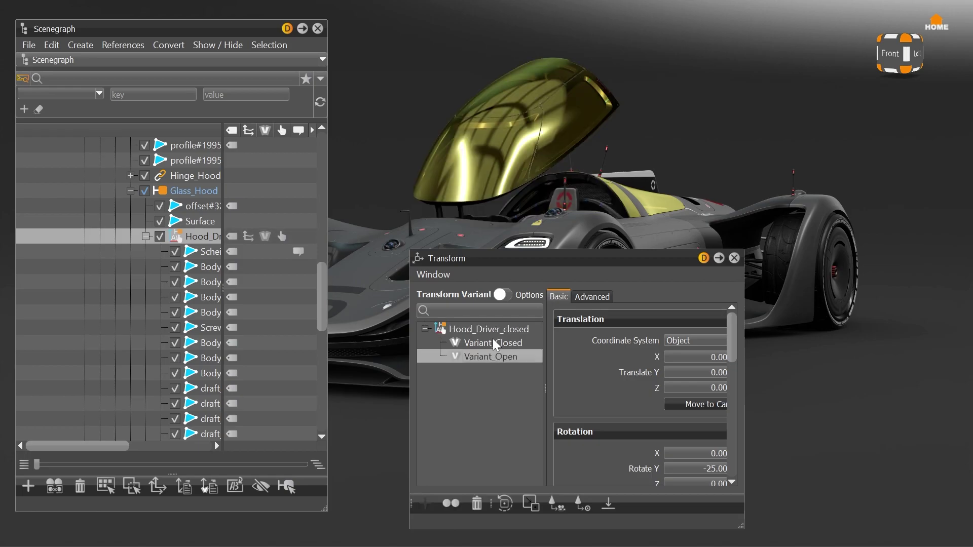
pyautogui.click(492, 342)
pyautogui.click(733, 258)
pyautogui.click(282, 236)
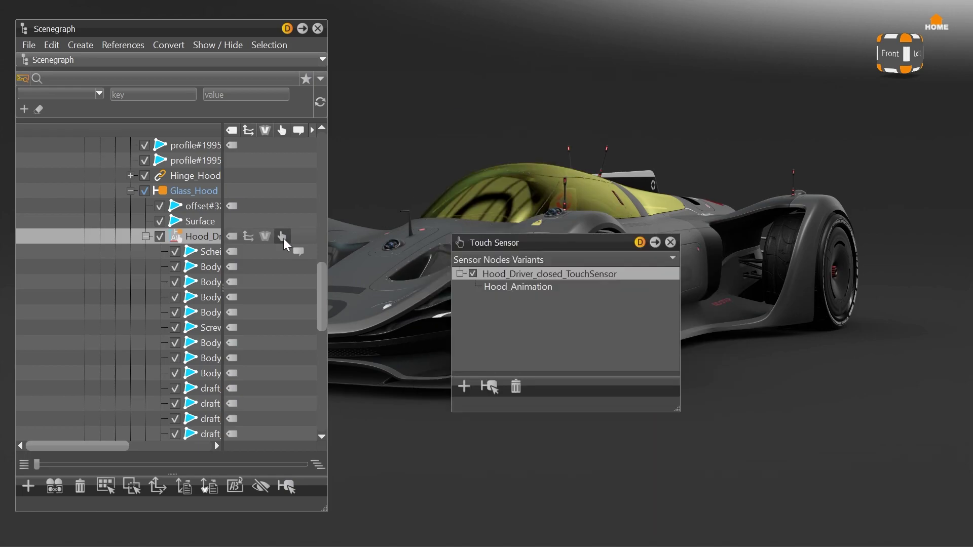
pyautogui.click(671, 242)
# Step: Hide the 'Glass hood animated' annotation and close the Scenegraph
pyautogui.click(299, 253)
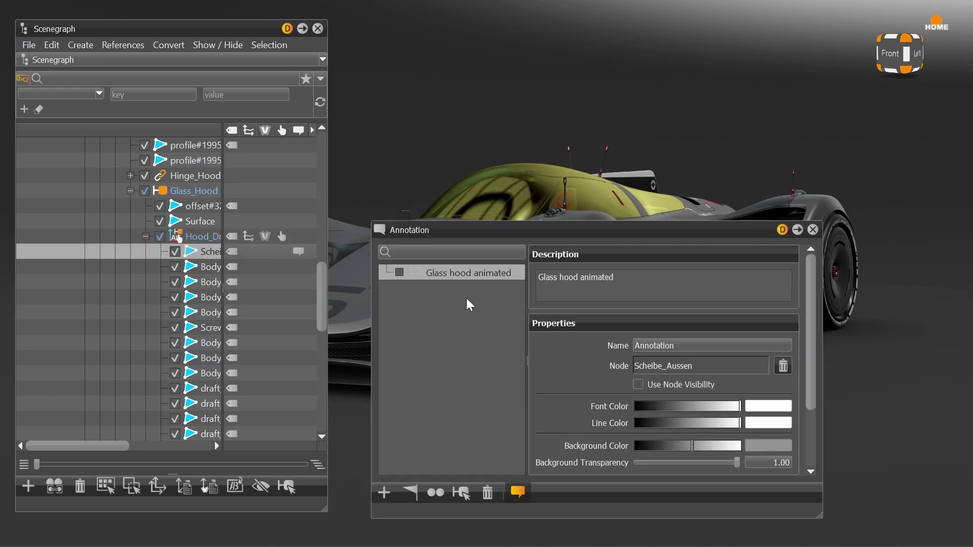
pyautogui.click(398, 272)
pyautogui.click(813, 230)
pyautogui.click(317, 29)
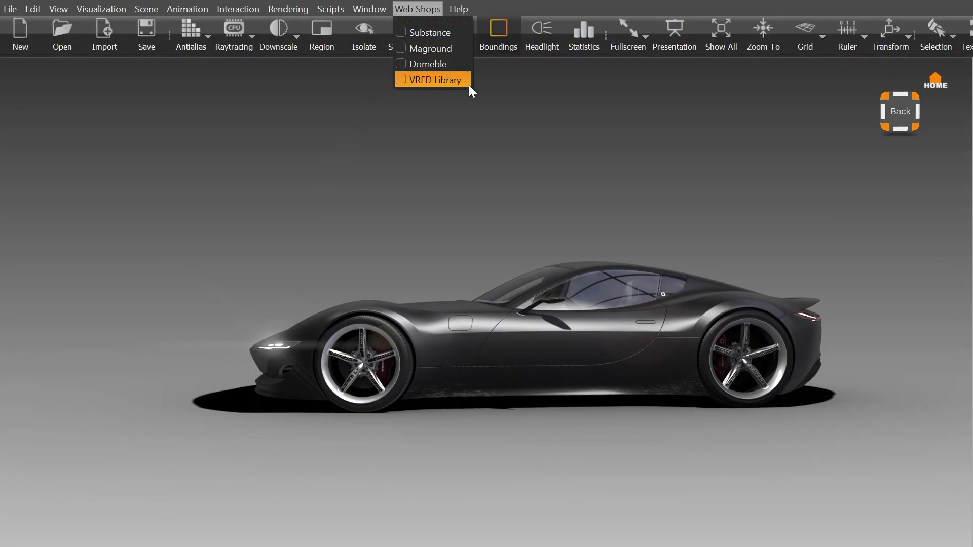
# Step: Download the City and Modular Studio environments from the VRED Library
pyautogui.click(470, 87)
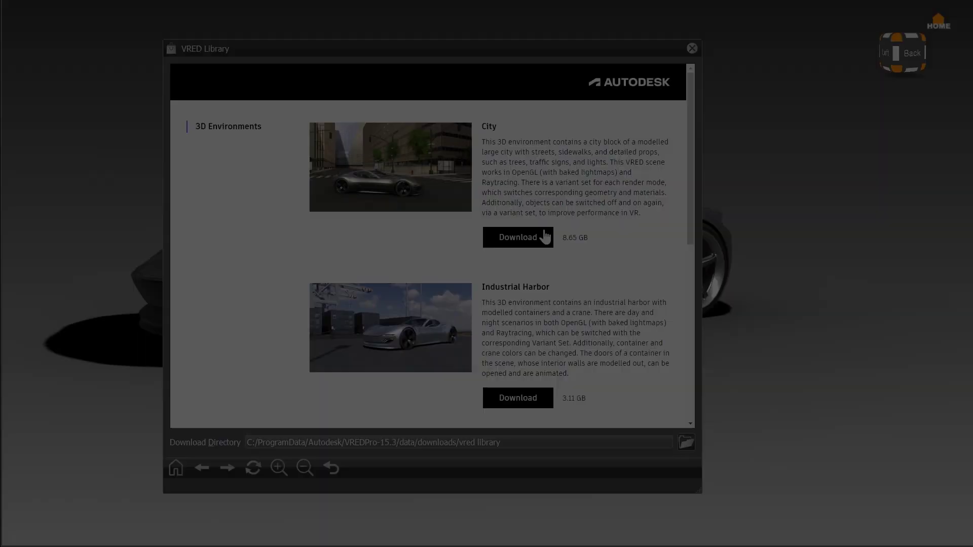
pyautogui.click(517, 237)
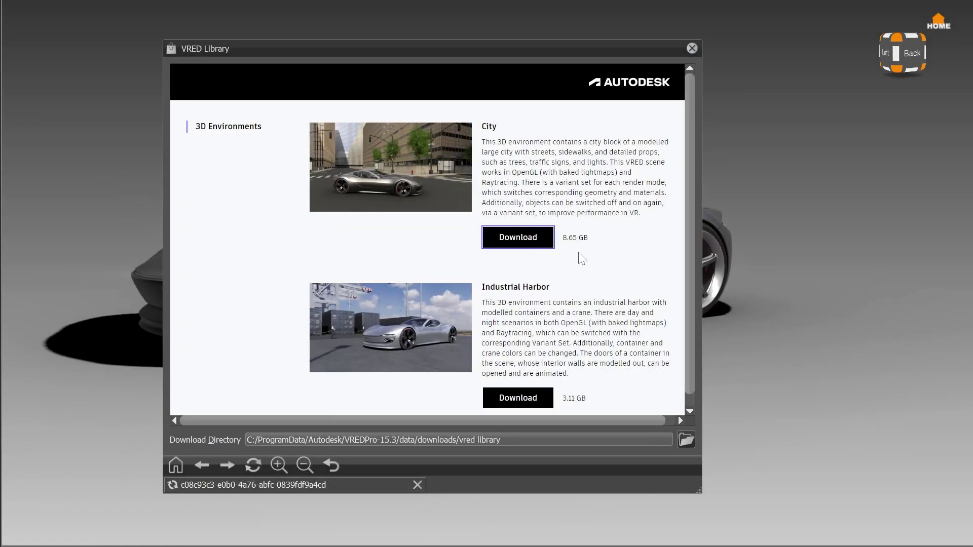
pyautogui.scroll(-3, 582, 259)
pyautogui.click(547, 313)
pyautogui.scroll(-5, 573, 311)
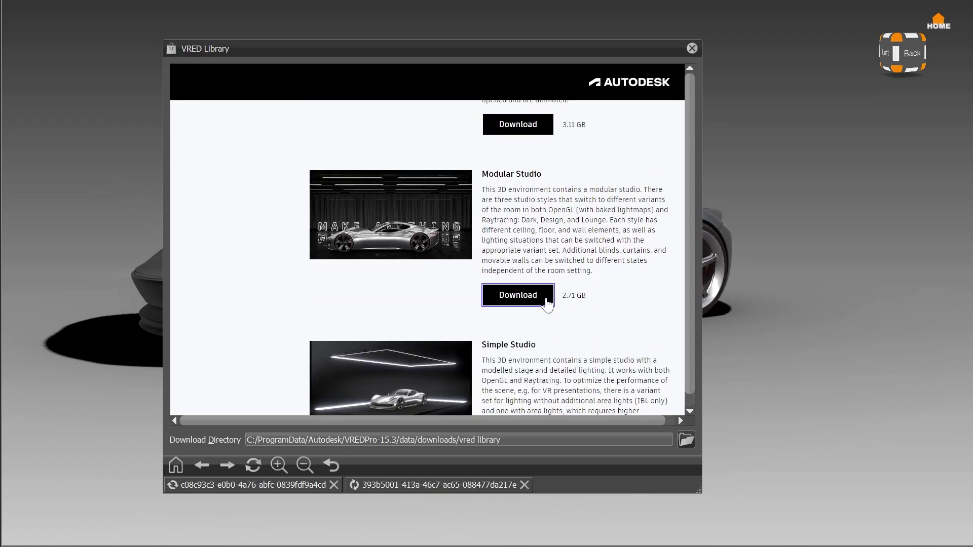
pyautogui.scroll(-3, 583, 301)
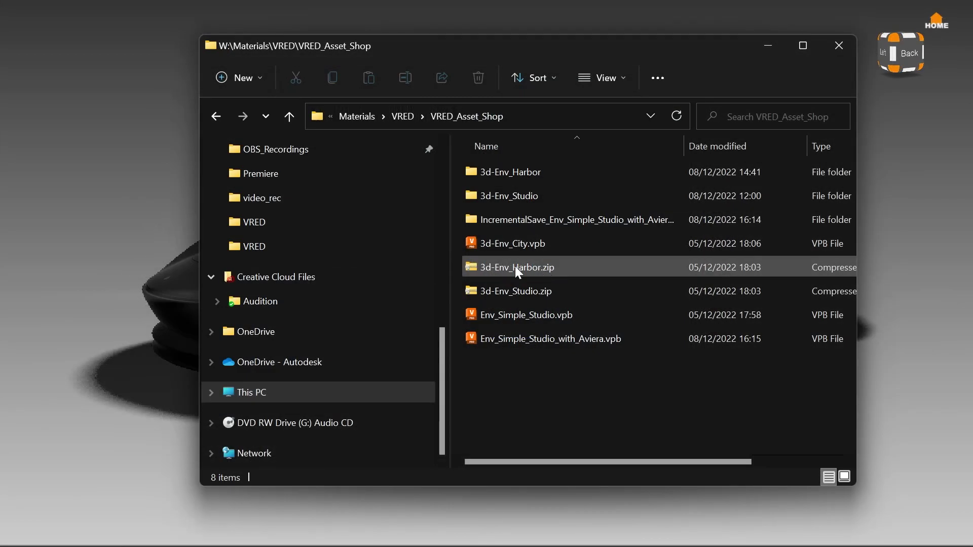
# Step: Extract 3d-Env_Harbor.zip and browse the 3d-Env_Harbor and BakedTextures_Day folders
pyautogui.click(516, 266)
pyautogui.rightClick(516, 266)
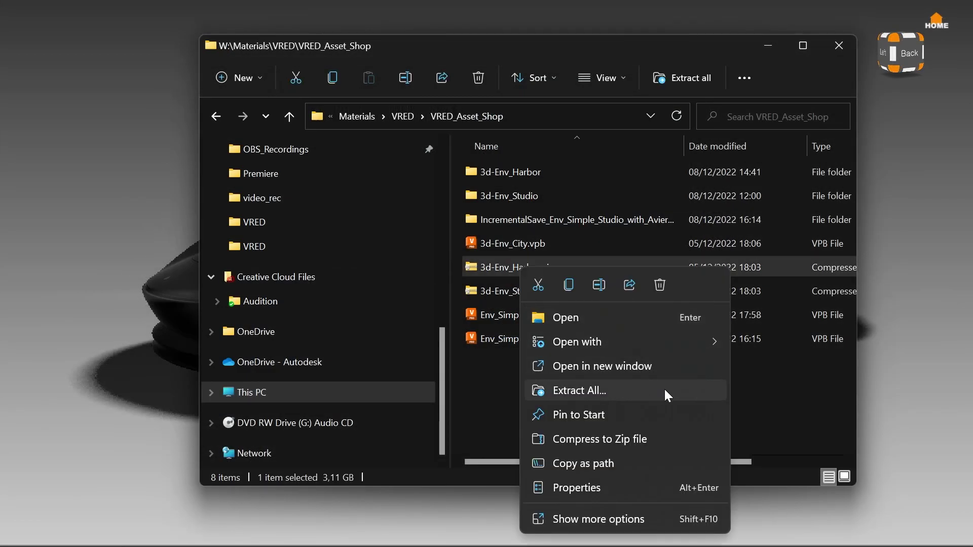
pyautogui.doubleClick(528, 172)
pyautogui.doubleClick(555, 176)
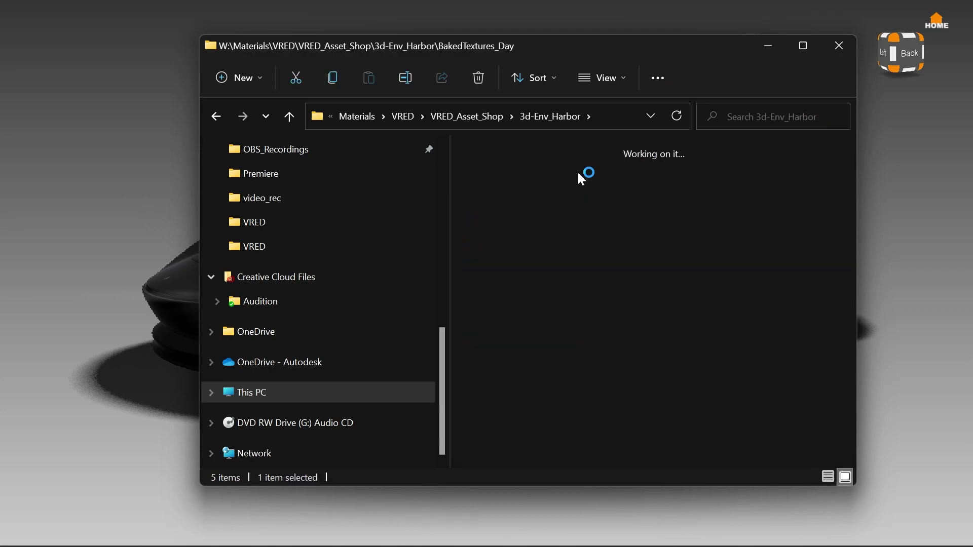
pyautogui.scroll(-3, 767, 271)
pyautogui.click(471, 115)
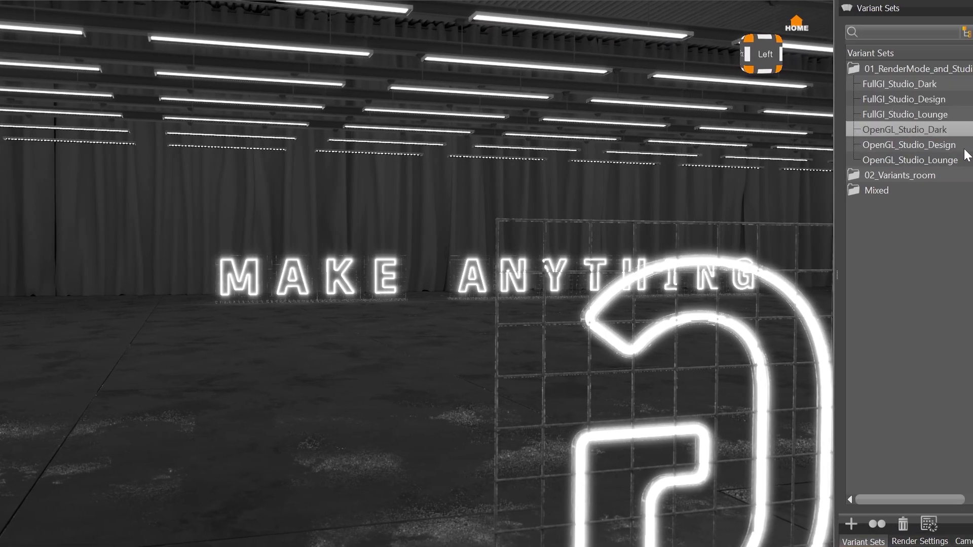
# Step: Show the Scenegraph and set Switch_Glowing_Letters to ABC_Entire alphabet
pyautogui.press('F4')
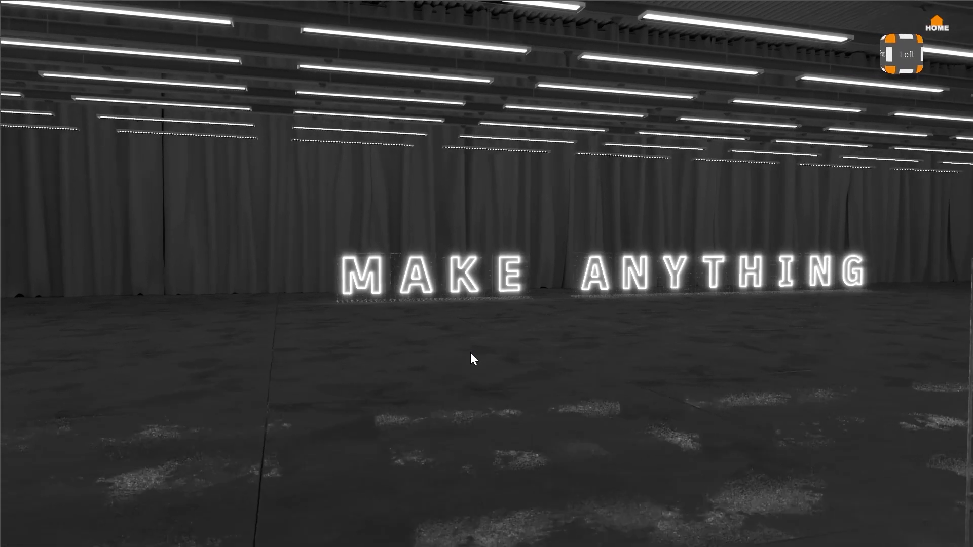
pyautogui.press('F1')
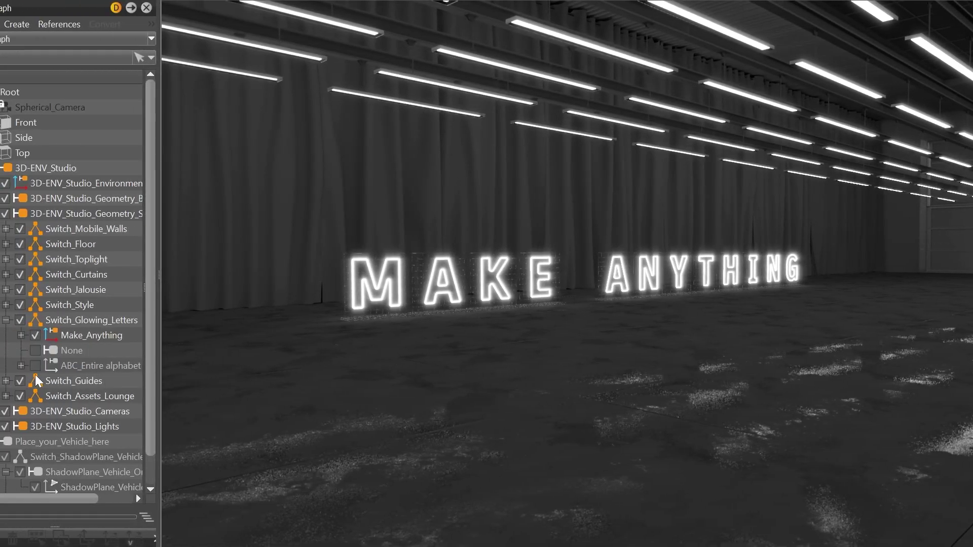
pyautogui.click(35, 365)
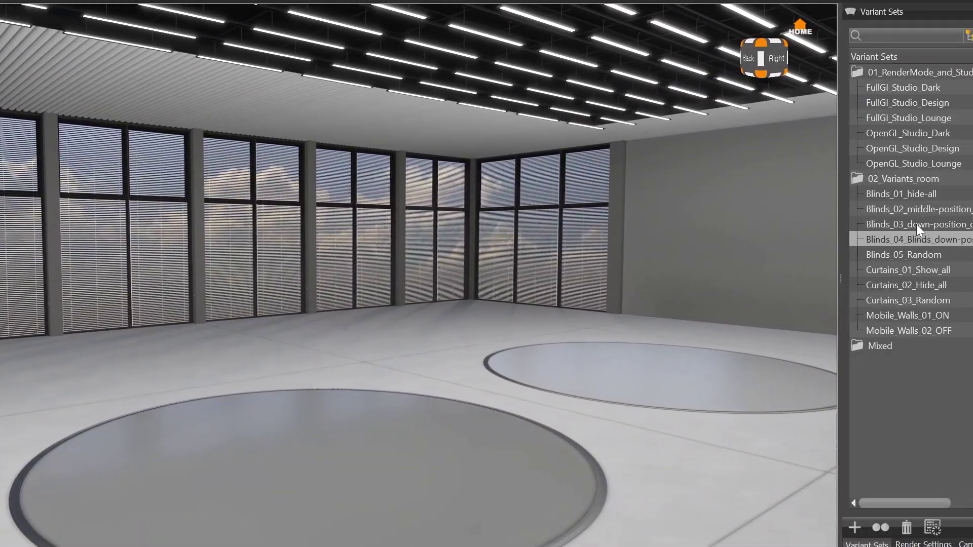
# Step: Try the blinds hidden, lowered and middle, curtains shown and hidden, and mobile walls on
pyautogui.click(920, 194)
pyautogui.click(920, 242)
pyautogui.click(920, 209)
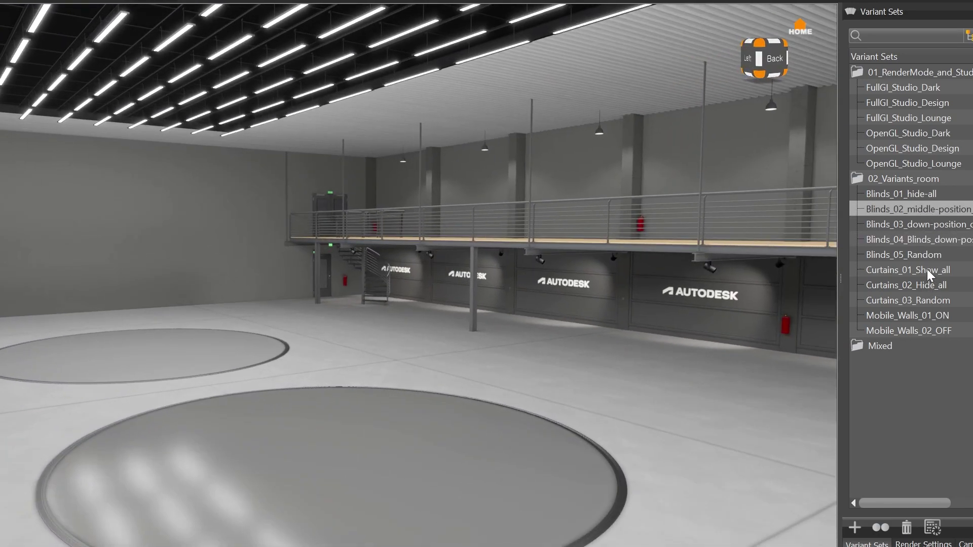
pyautogui.click(926, 270)
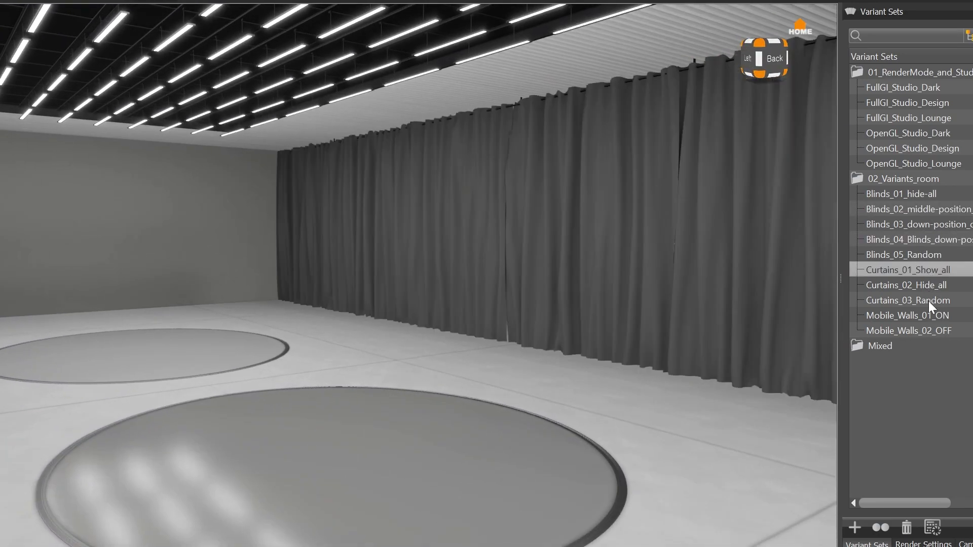
pyautogui.click(925, 287)
pyautogui.click(913, 315)
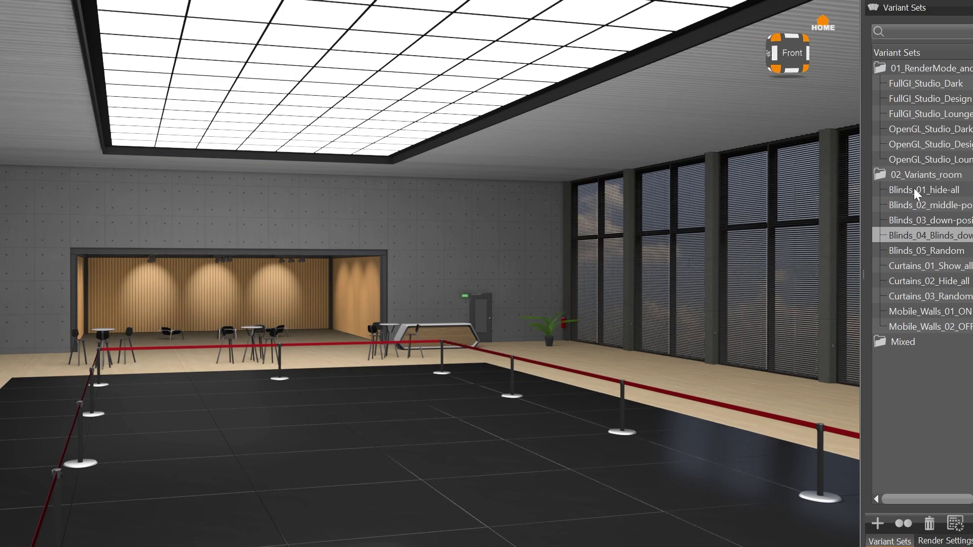
# Step: Hide blinds and curtains, toggle mobile walls, and randomize the curtain arrangement
pyautogui.click(914, 190)
pyautogui.moveTo(567, 434); pyautogui.dragTo(277, 419)
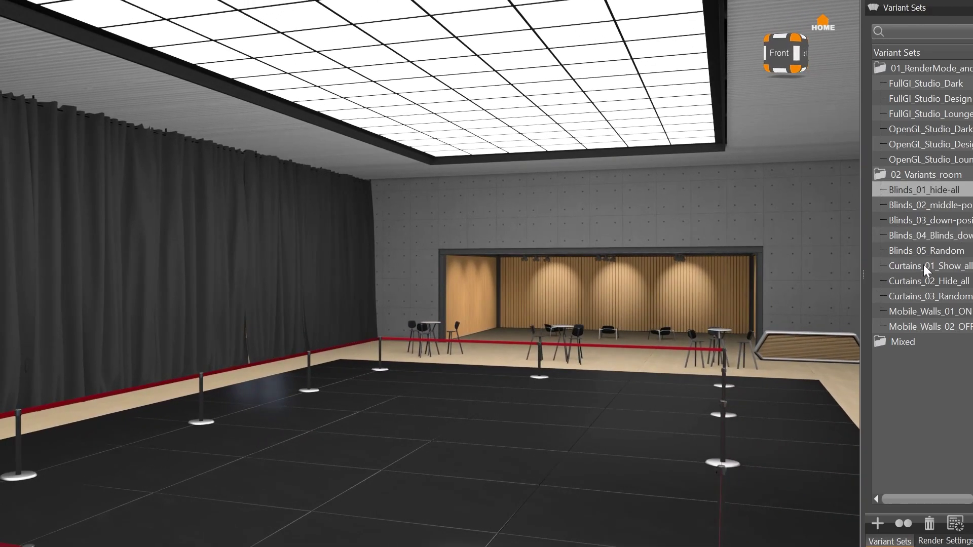
pyautogui.click(924, 280)
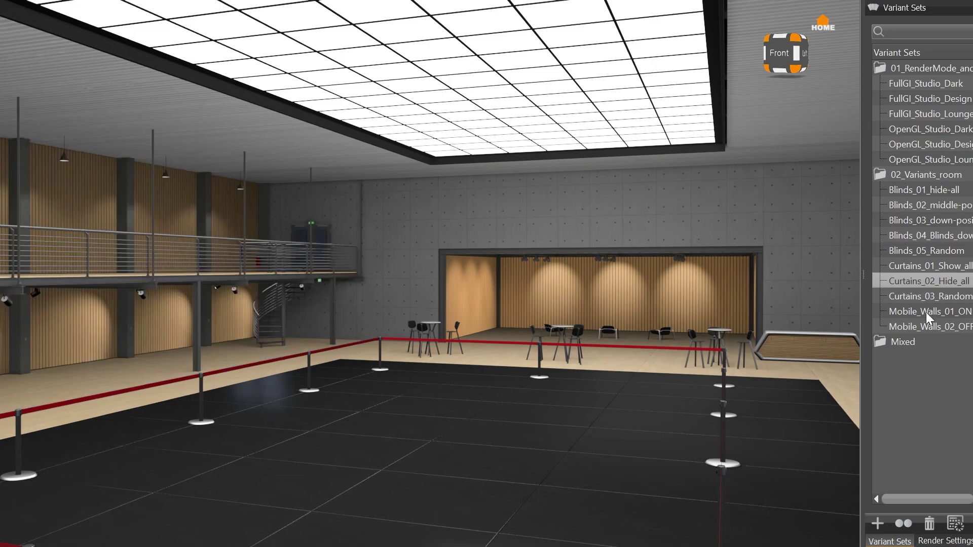
pyautogui.click(926, 311)
pyautogui.click(924, 297)
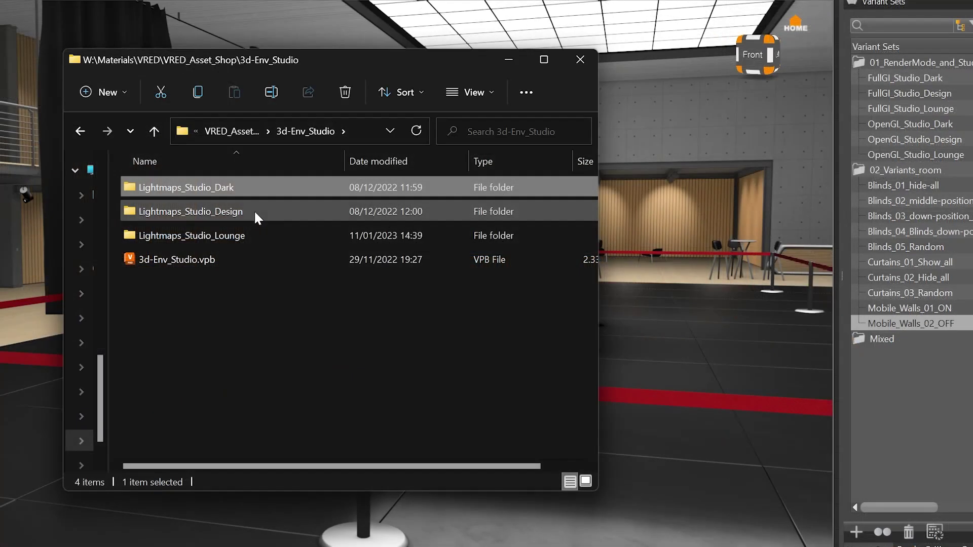
# Step: Browse the Lightmaps_Studio_Lounge folder in Explorer, then close it
pyautogui.click(254, 211)
pyautogui.doubleClick(254, 234)
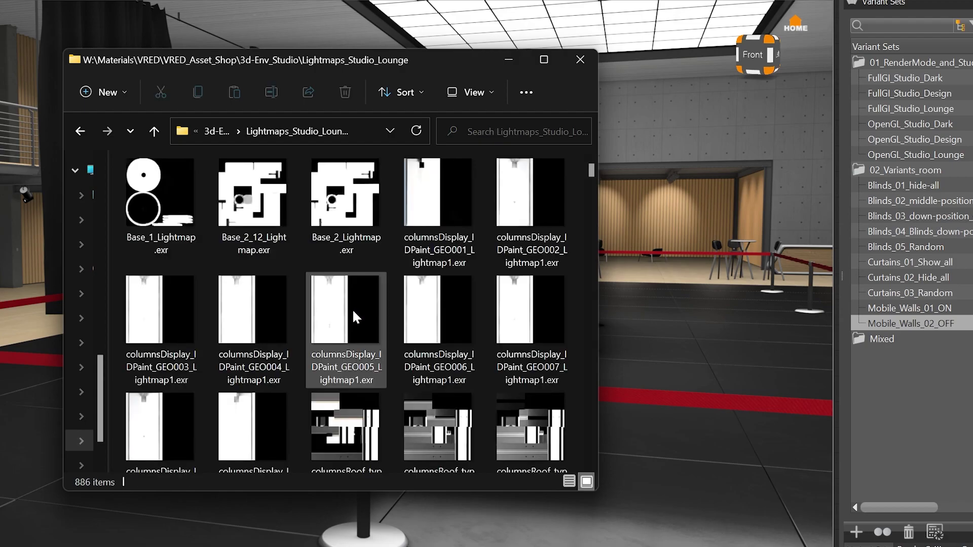
pyautogui.scroll(-10, 351, 309)
pyautogui.scroll(-20, 383, 318)
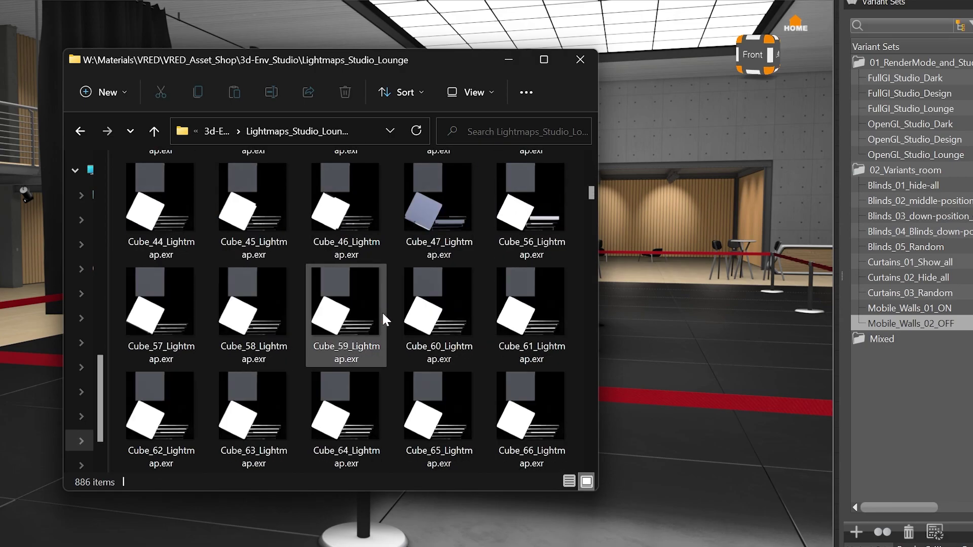
pyautogui.click(580, 59)
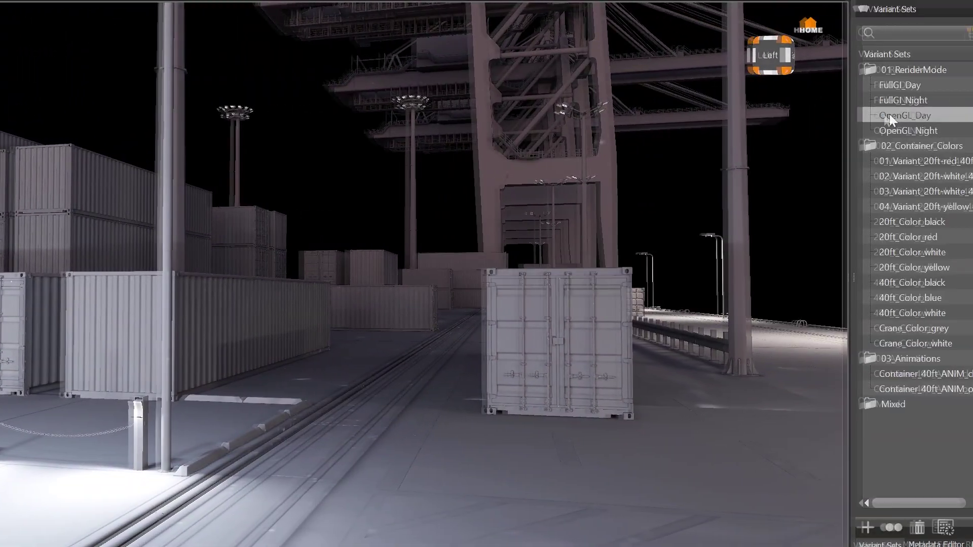
# Step: Apply OpenGL_Day and three container colour variants, then play the 40ft container door open and close animations
pyautogui.doubleClick(890, 115)
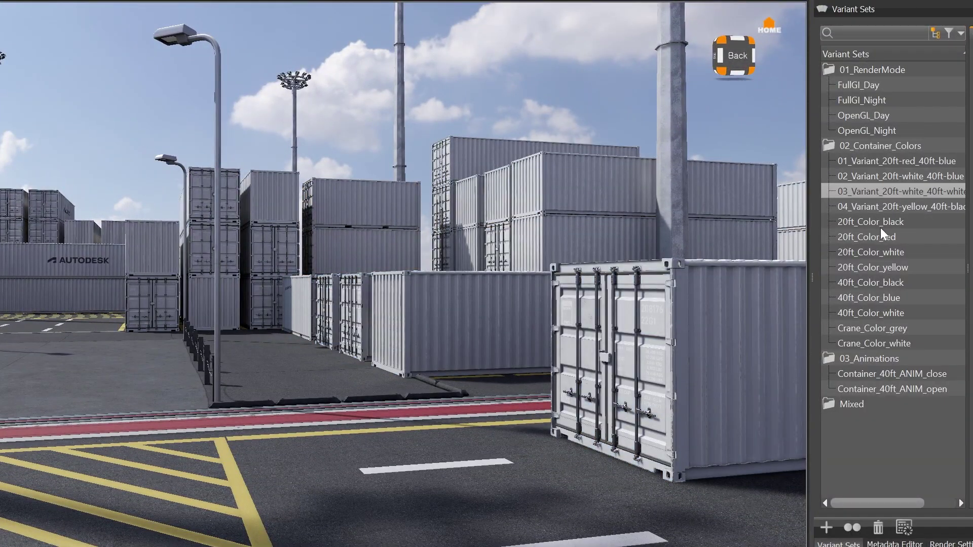
pyautogui.doubleClick(880, 223)
pyautogui.doubleClick(871, 236)
pyautogui.doubleClick(880, 283)
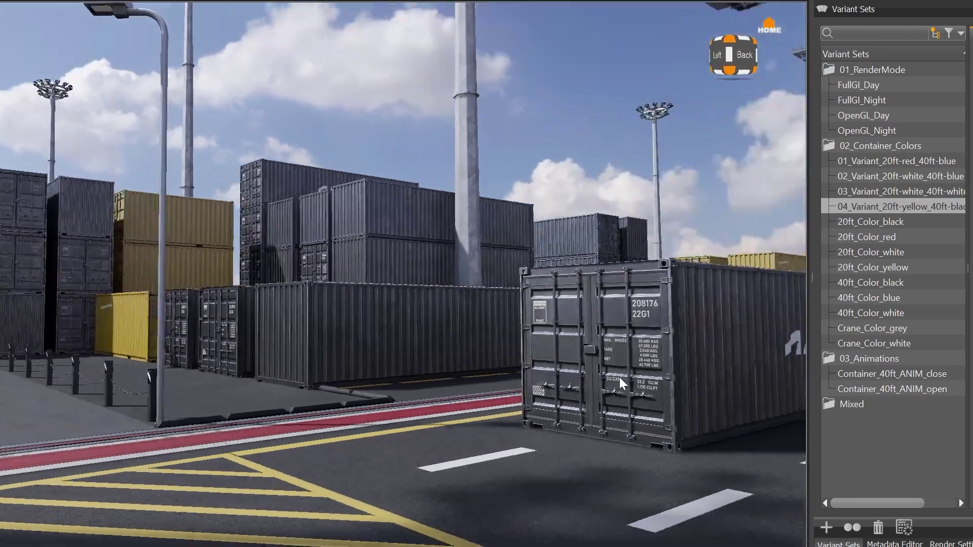
pyautogui.doubleClick(877, 389)
pyautogui.doubleClick(886, 373)
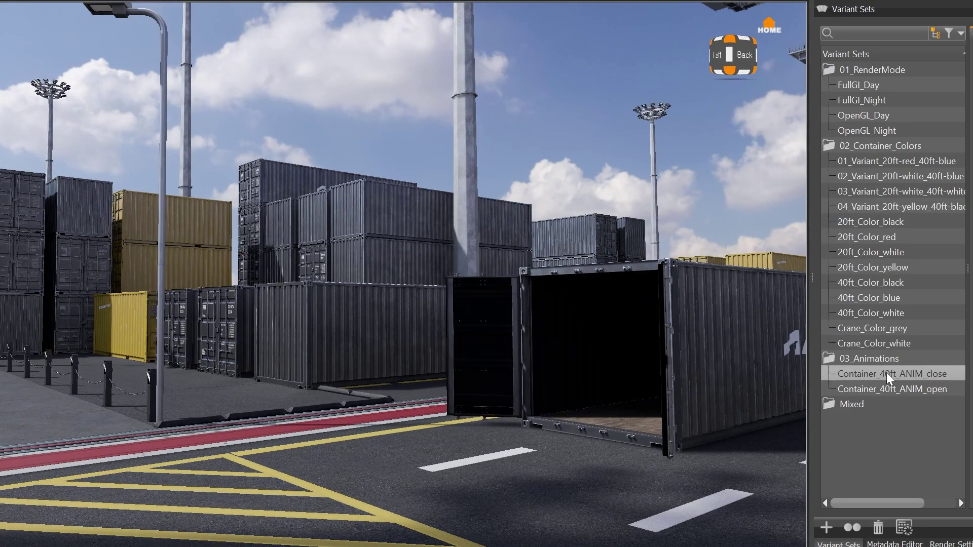